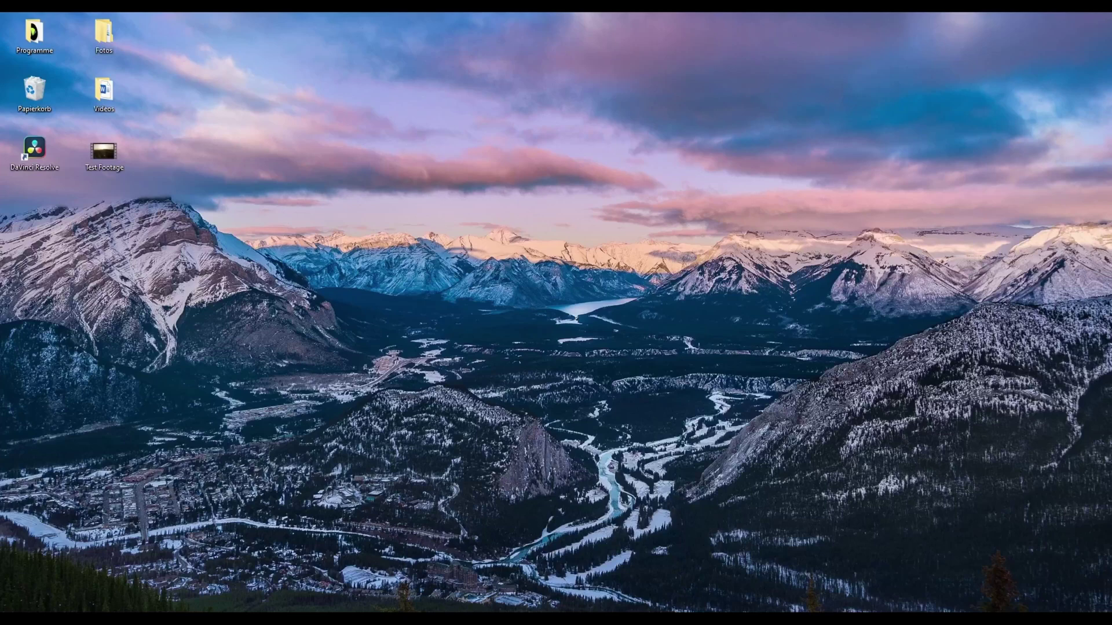
Step: Launch DaVinci Resolve and create a new project named 'cinematic tut'
{"action": "double_click", "coordinate": [34, 149]}
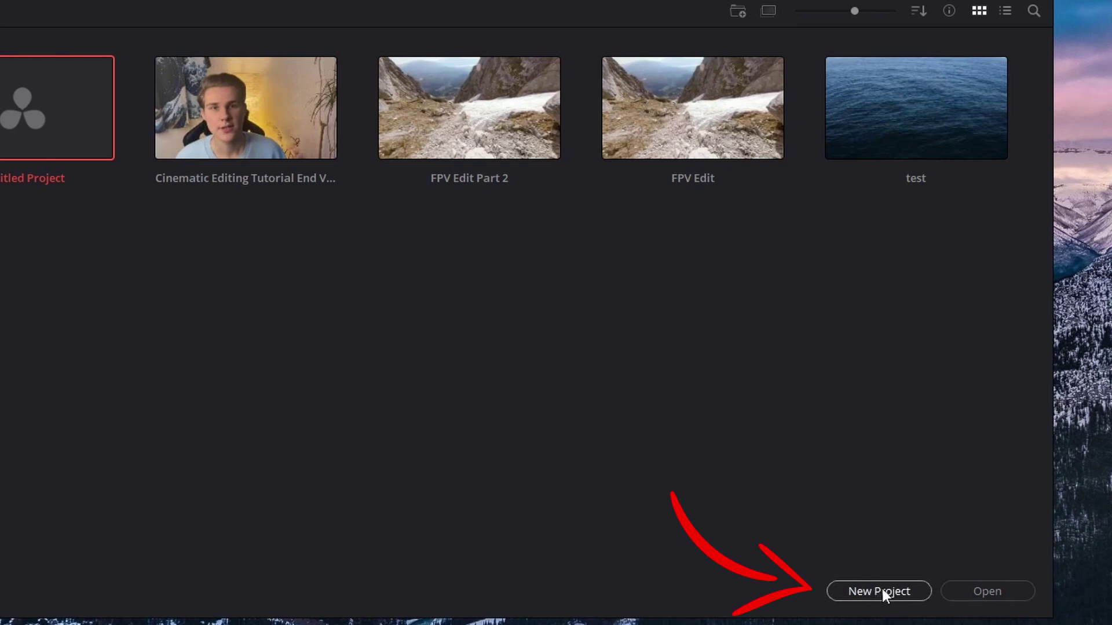
{"action": "left_click", "coordinate": [881, 585]}
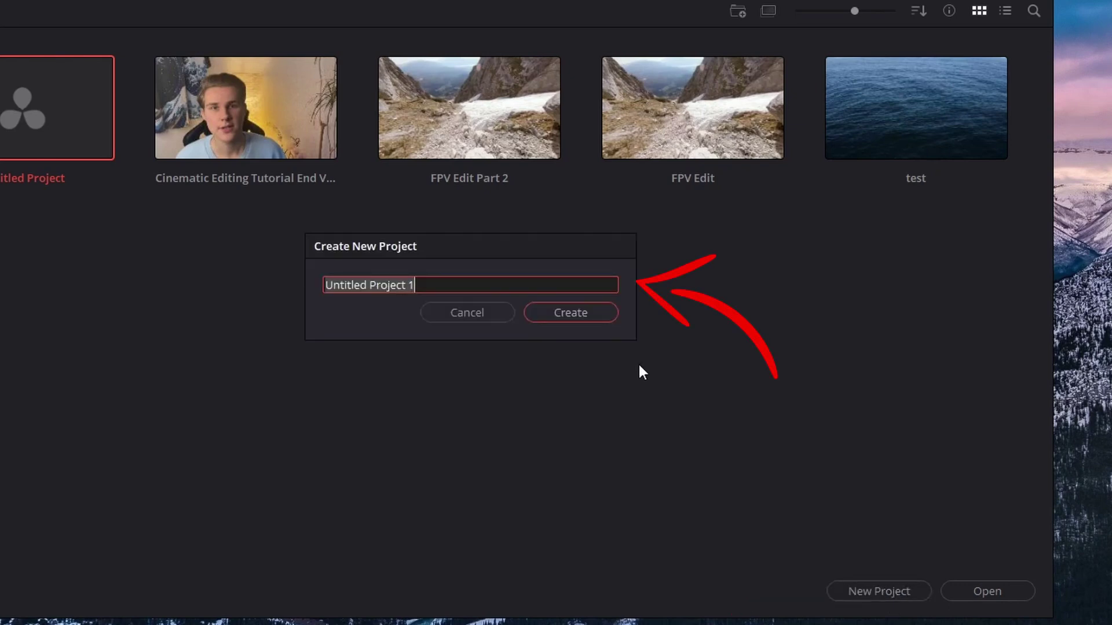
{"action": "type", "text": "cinematic tut"}
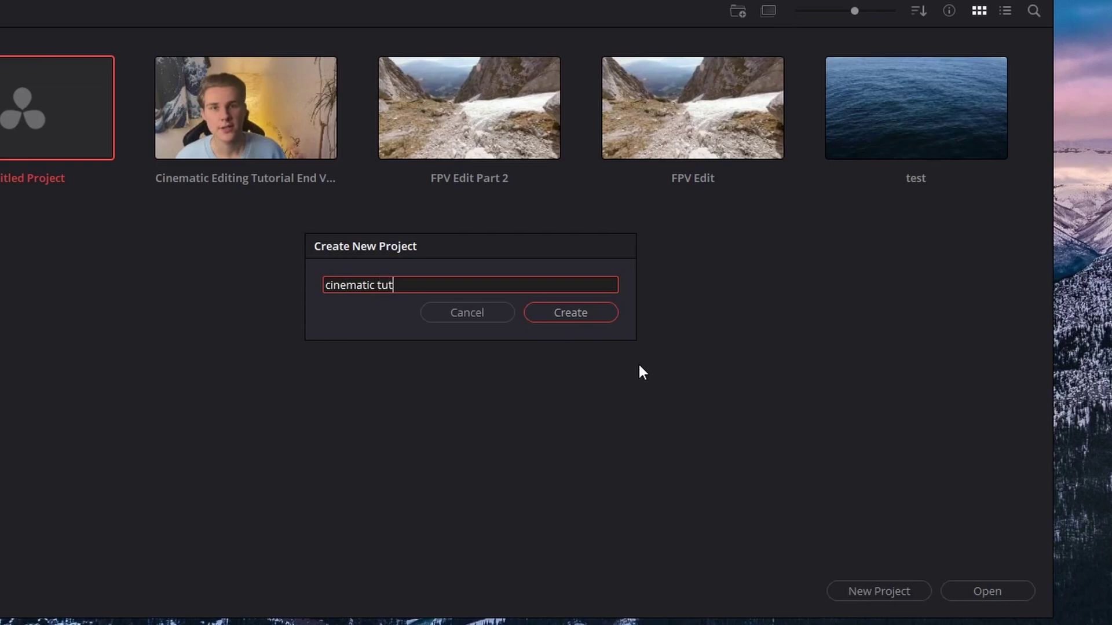
{"action": "key", "text": "Return"}
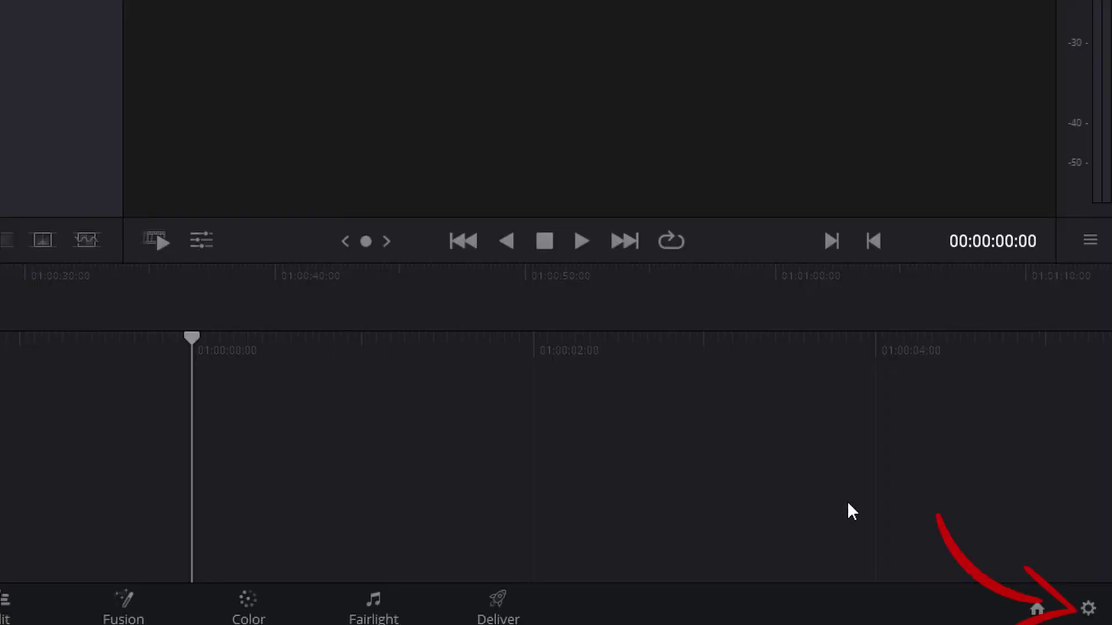
Step: In Project Settings, set the timeline resolution to 3840 x 2160 Ultra HD
{"action": "left_click", "coordinate": [1092, 600]}
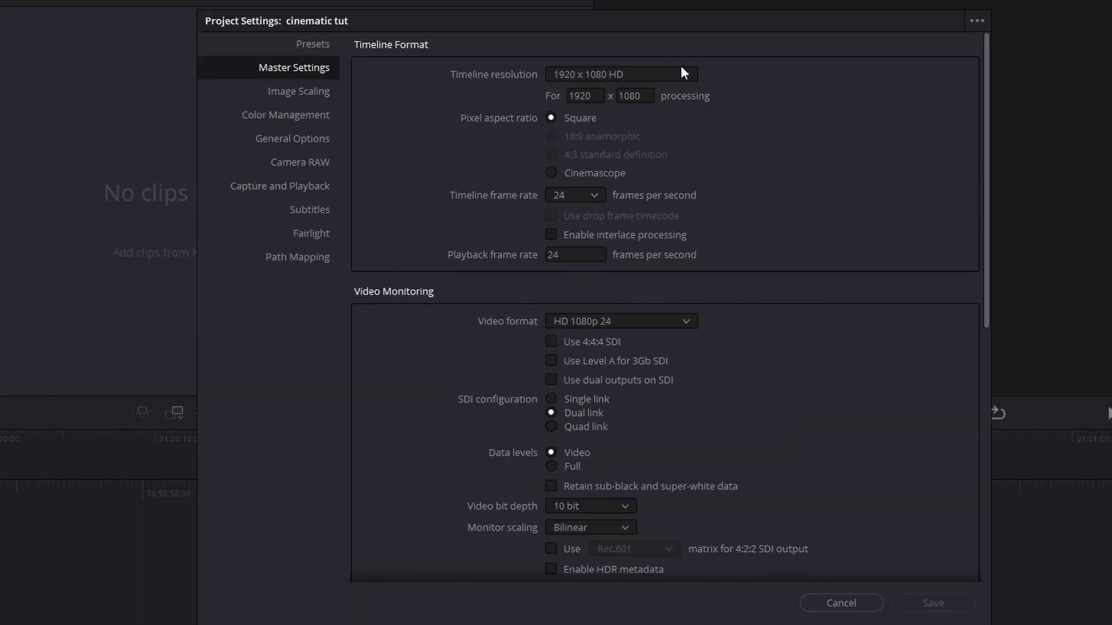
{"action": "left_click", "coordinate": [681, 73]}
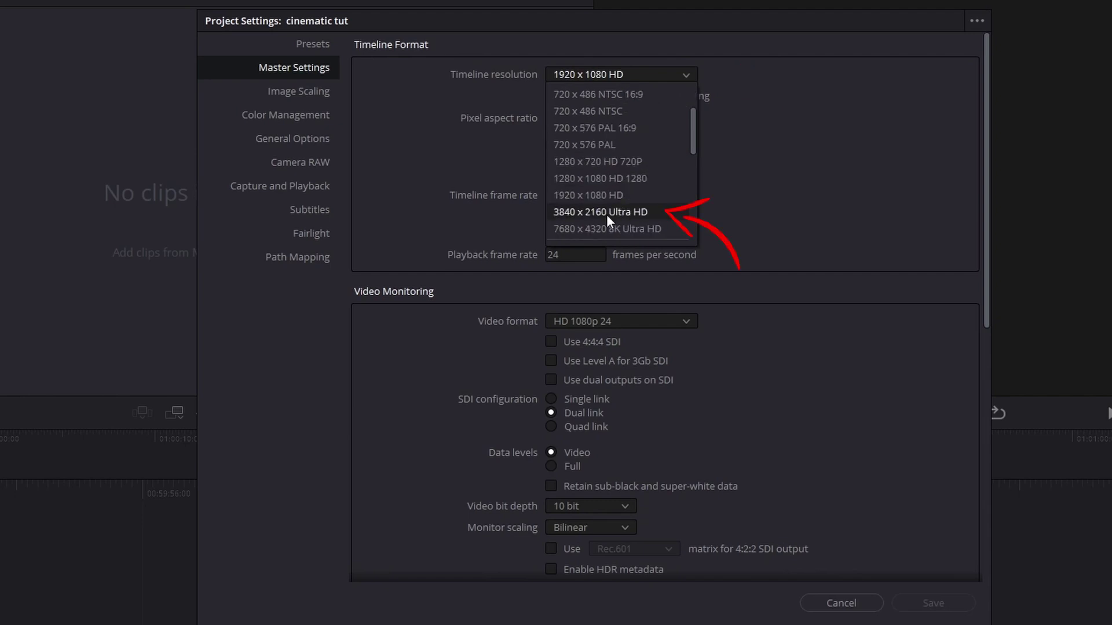
{"action": "left_click", "coordinate": [609, 212]}
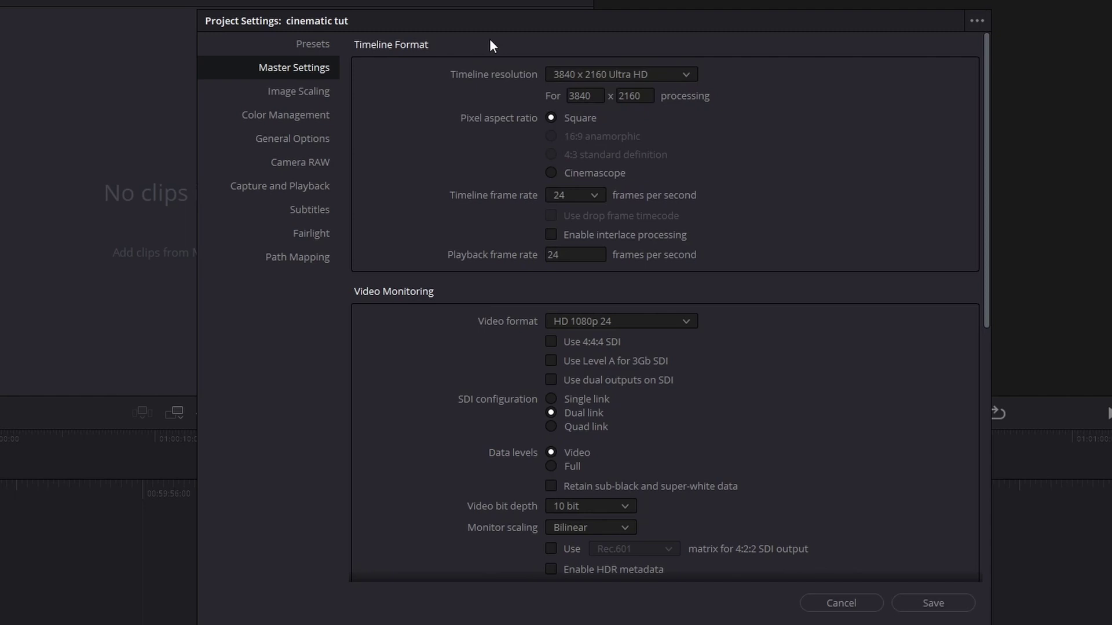
{"action": "left_click_drag", "start_coordinate": [481, 33], "coordinate": [363, 40]}
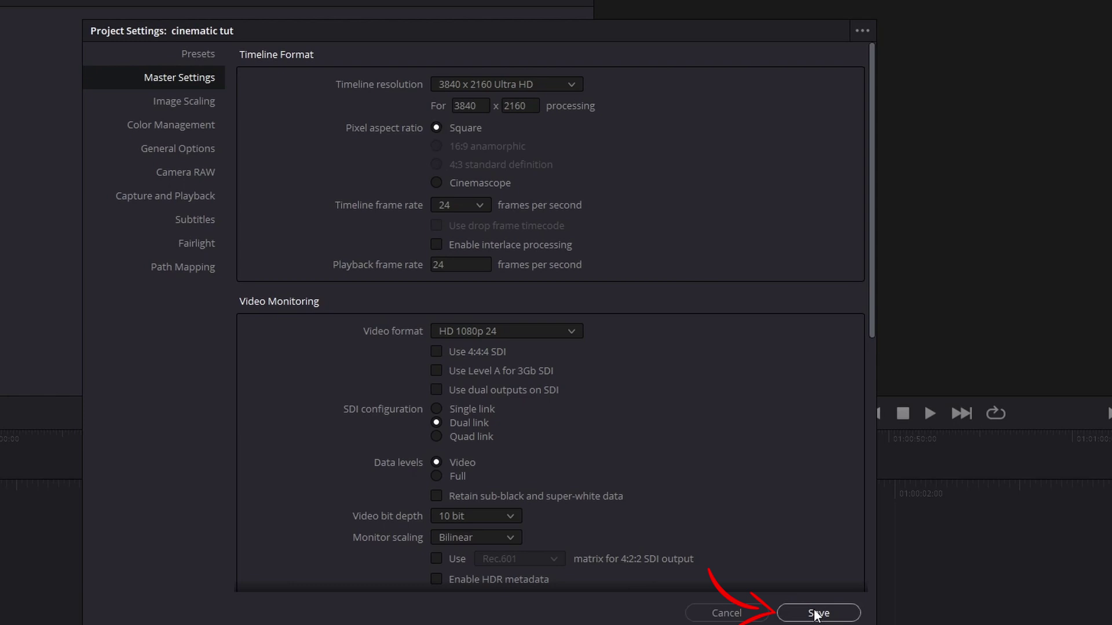
Step: Save the settings, import Test Footage.mp4 into the Edit media pool, and match its frame rate
{"action": "left_click", "coordinate": [798, 605]}
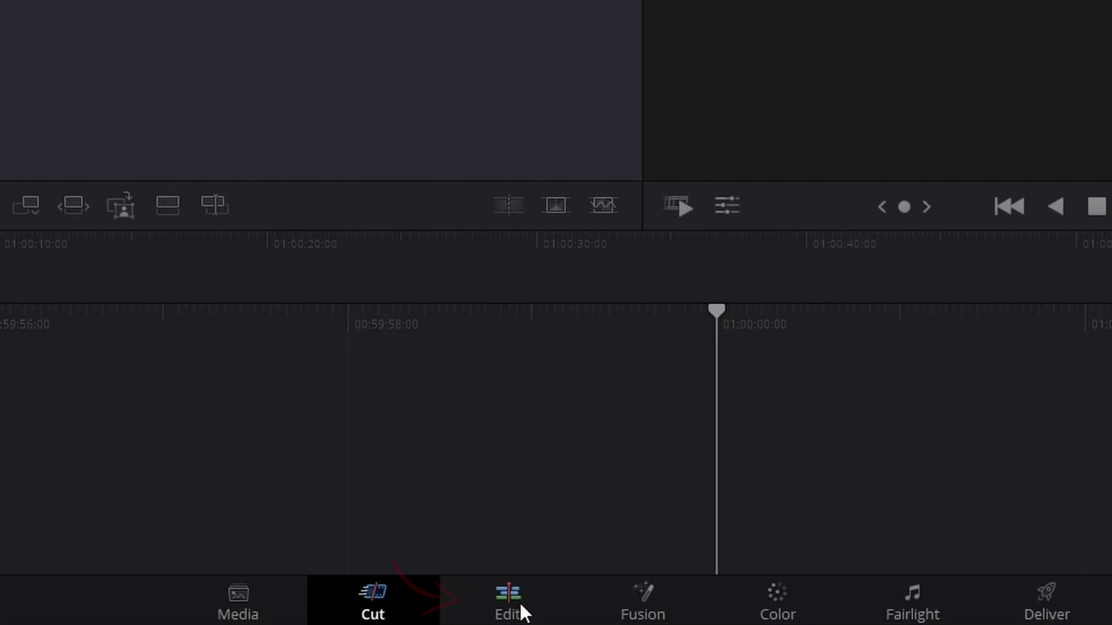
{"action": "left_click", "coordinate": [520, 613]}
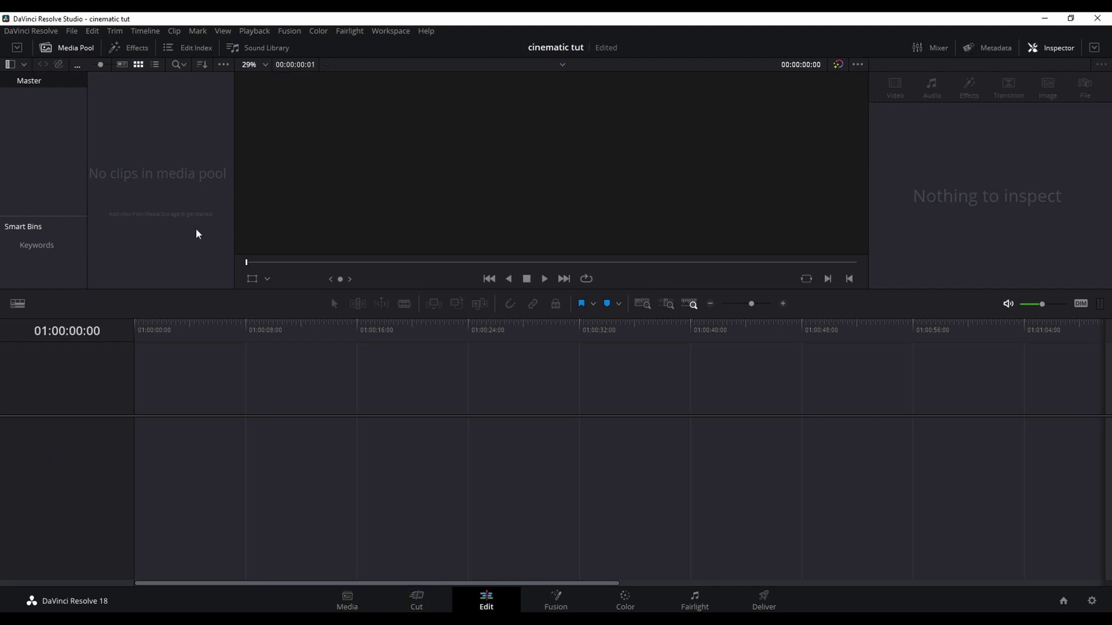
{"action": "left_click_drag", "start_coordinate": [216, 18], "coordinate": [386, 50]}
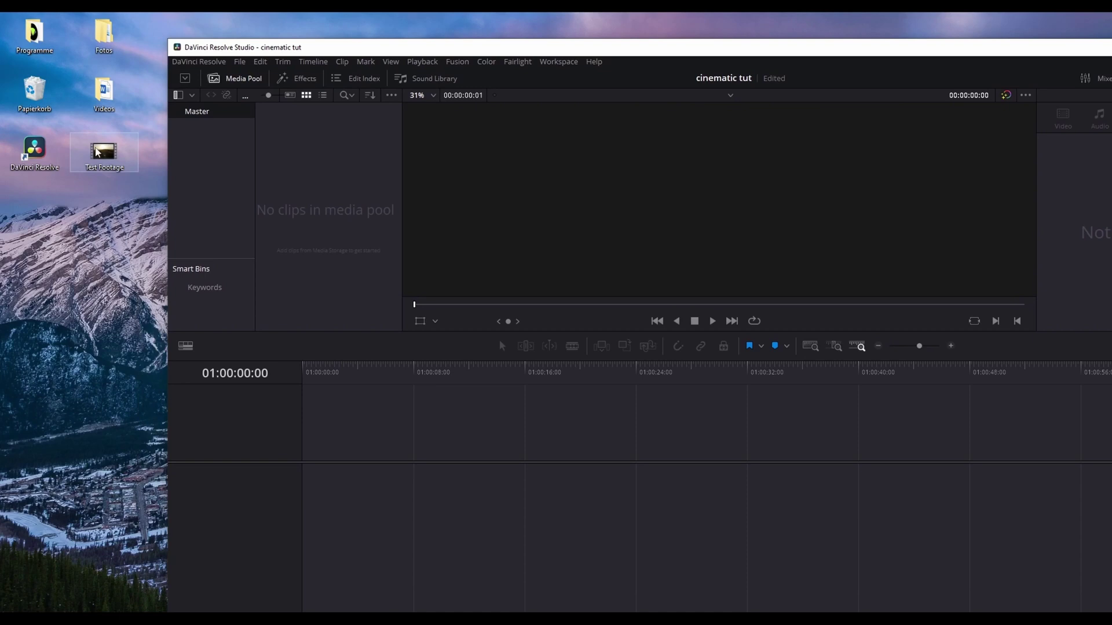
{"action": "left_click_drag", "start_coordinate": [100, 164], "coordinate": [330, 225]}
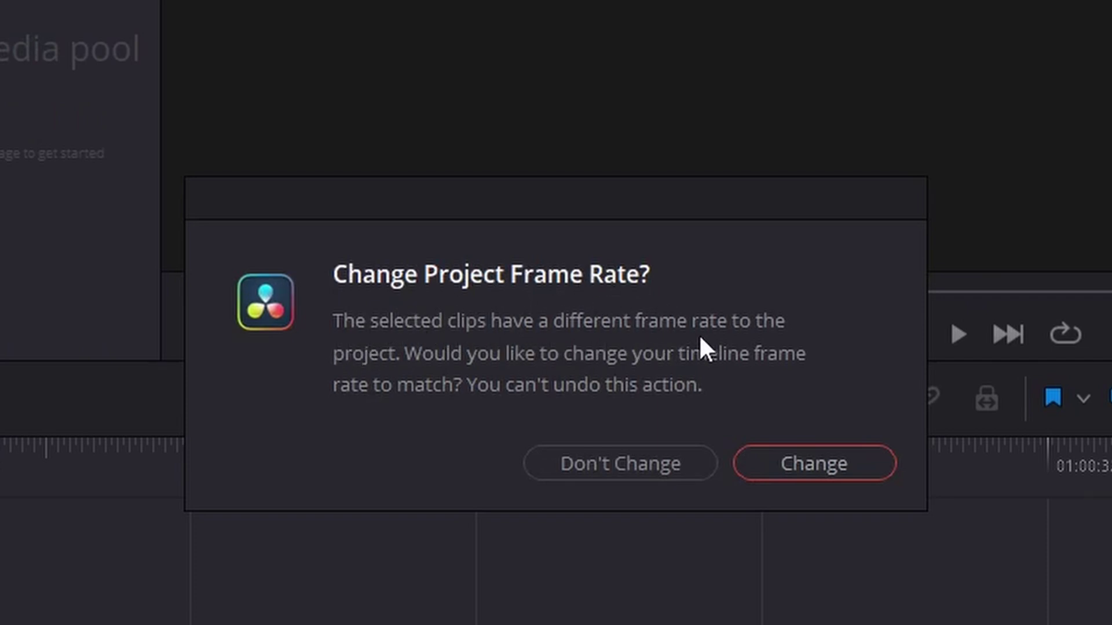
{"action": "left_click", "coordinate": [790, 464]}
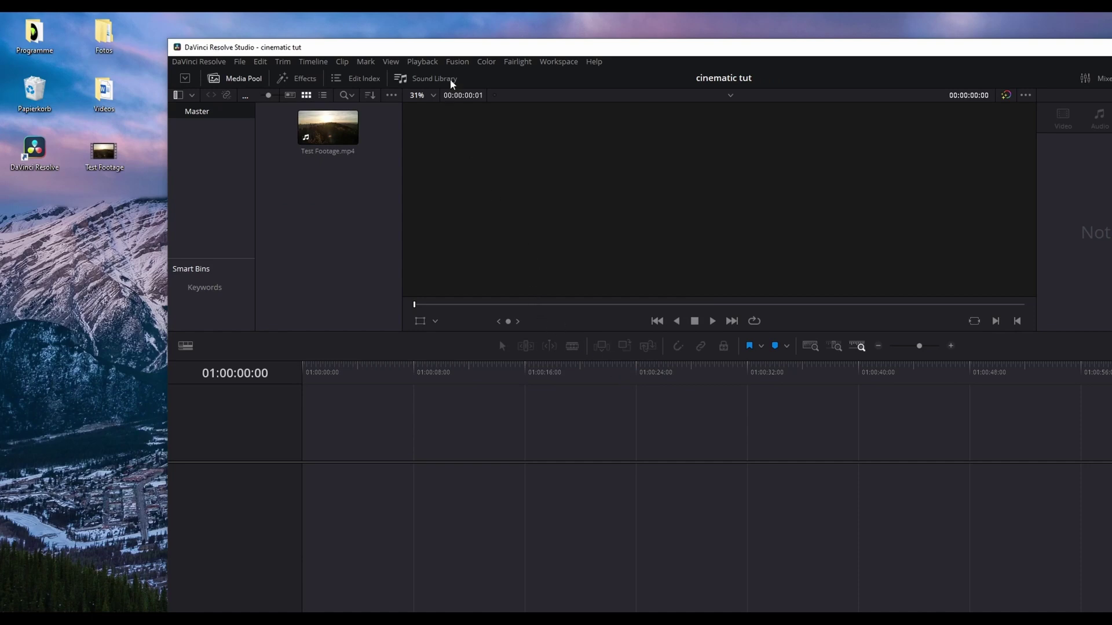
Step: Place Test Footage.mp4 on a new timeline and delete its A1 audio clip
{"action": "left_click_drag", "start_coordinate": [455, 49], "coordinate": [348, 13]}
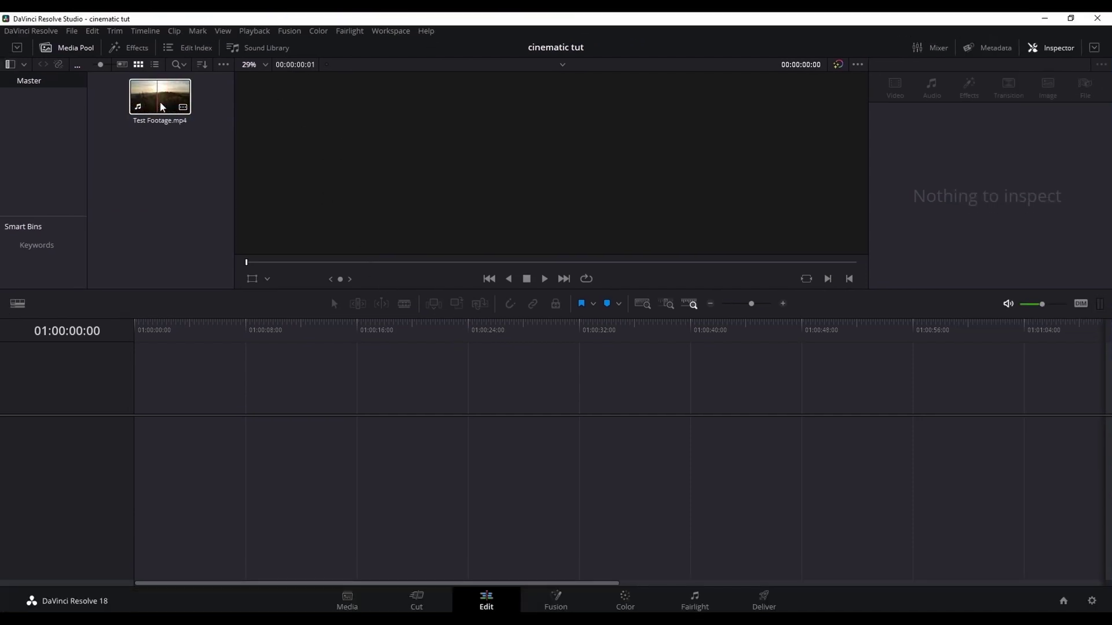
{"action": "left_click_drag", "start_coordinate": [170, 101], "coordinate": [142, 444]}
{"action": "left_click_drag", "start_coordinate": [148, 325], "coordinate": [166, 331]}
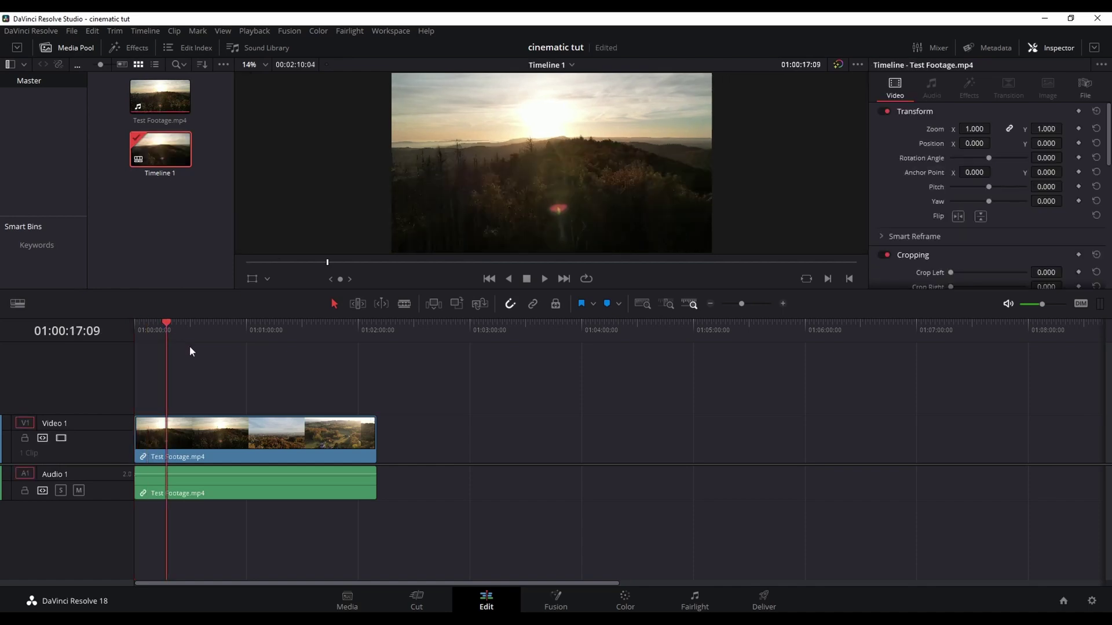
{"action": "left_click", "coordinate": [266, 486]}
{"action": "right_click", "coordinate": [239, 482]}
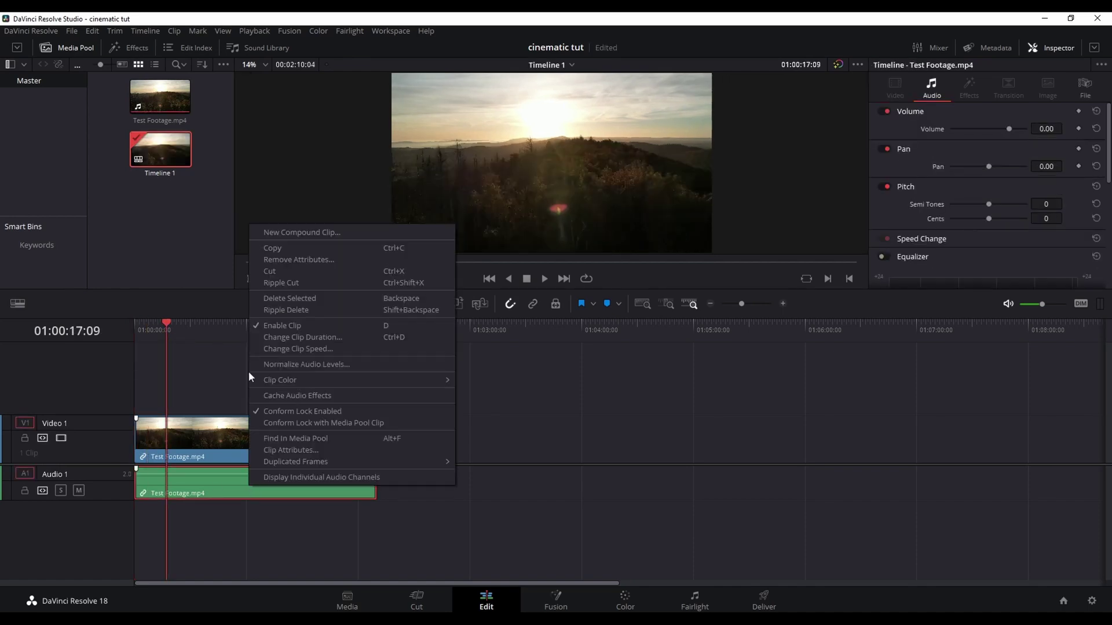
{"action": "left_click", "coordinate": [289, 280]}
{"action": "left_click", "coordinate": [166, 322]}
{"action": "mouse_move", "coordinate": [166, 322]}
{"action": "left_mouse_down"}
{"action": "mouse_move", "coordinate": [135, 323]}
{"action": "mouse_move", "coordinate": [377, 322]}
{"action": "mouse_move", "coordinate": [146, 315]}
{"action": "left_mouse_up"}
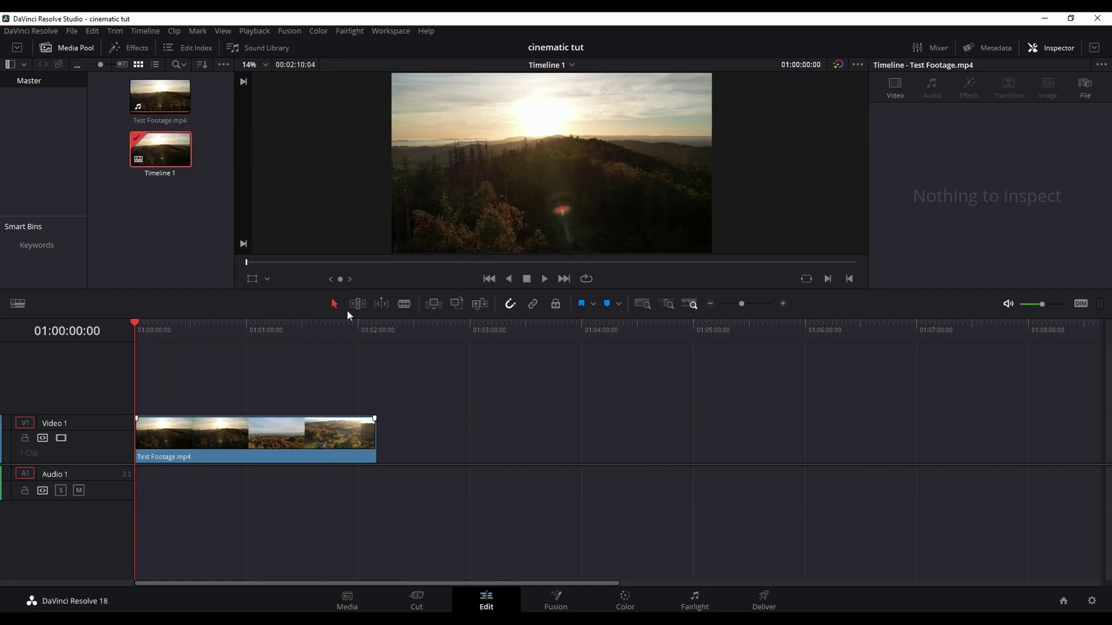
Step: Blade the video a few seconds in and ripple-cut the opening piece
{"action": "left_click", "coordinate": [405, 307]}
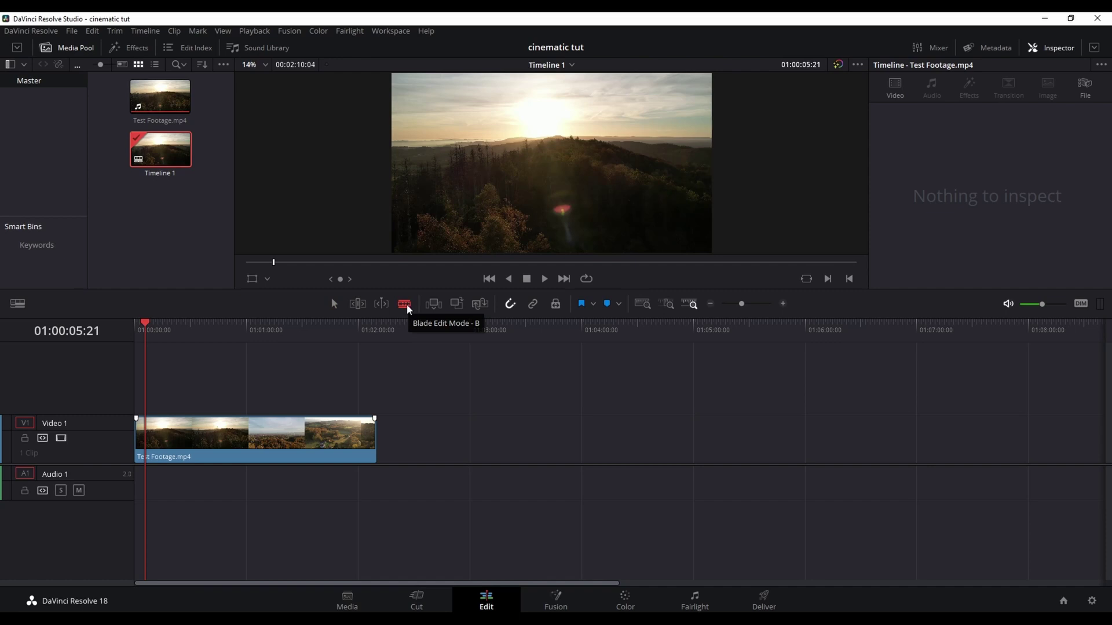
{"action": "left_click", "coordinate": [144, 431]}
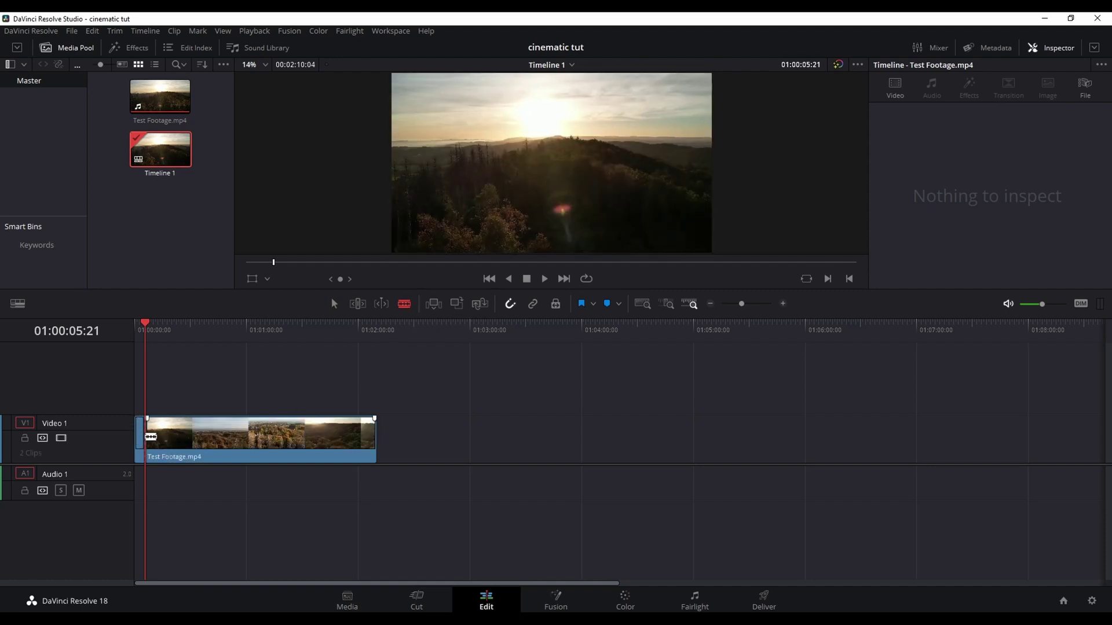
{"action": "right_click", "coordinate": [139, 429]}
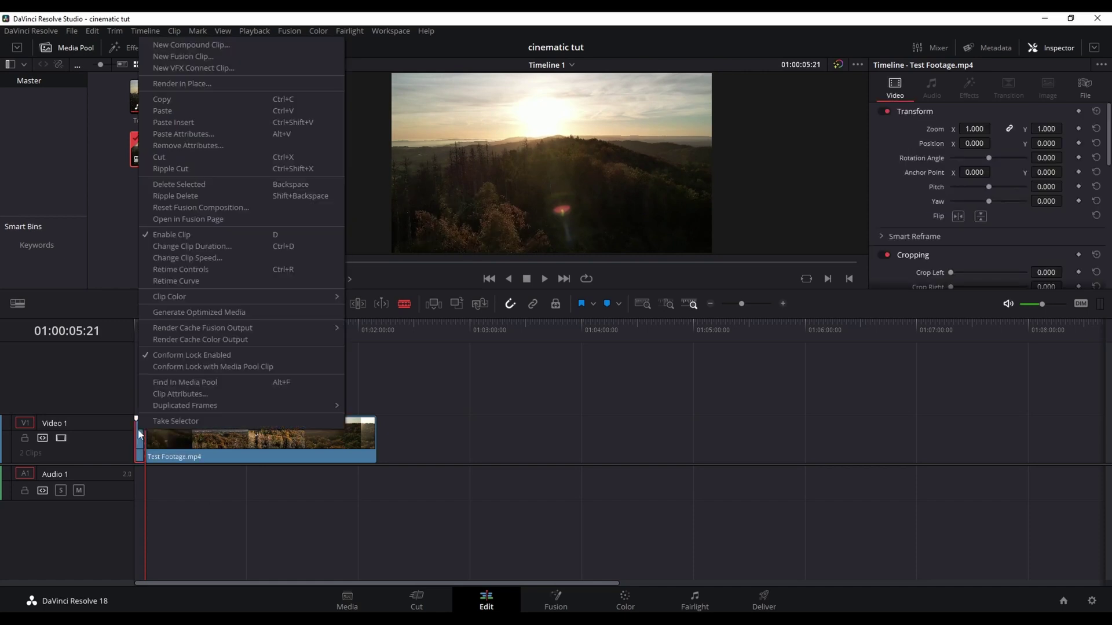
{"action": "left_click", "coordinate": [171, 169]}
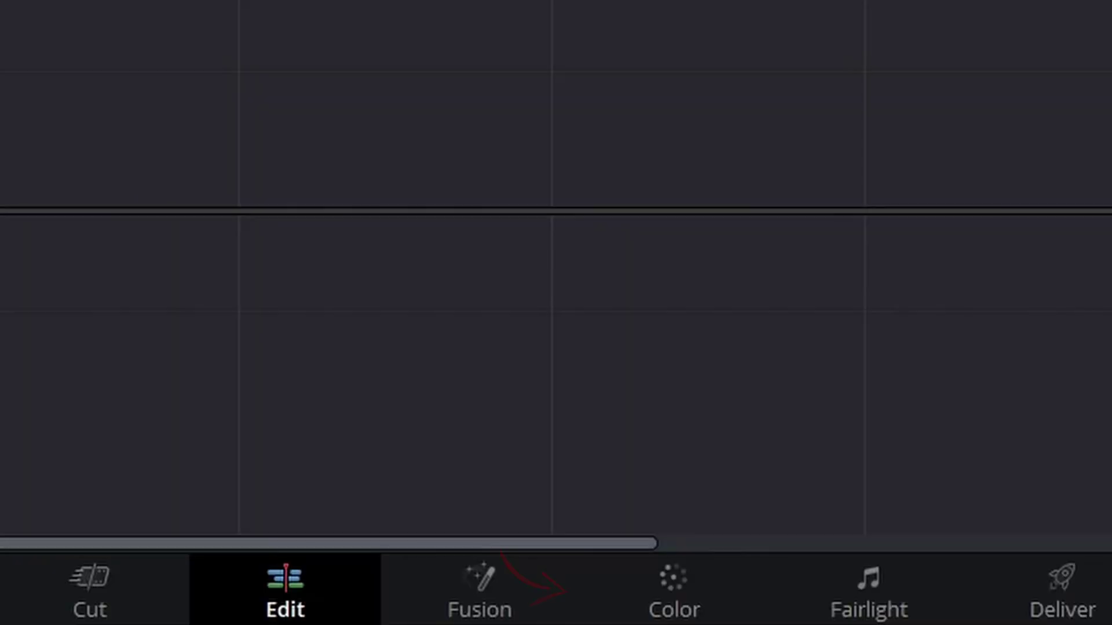
Step: On the Color page, add a corrector node after node 01 to chain nodes 01, 02 and 03
{"action": "left_click", "coordinate": [670, 592]}
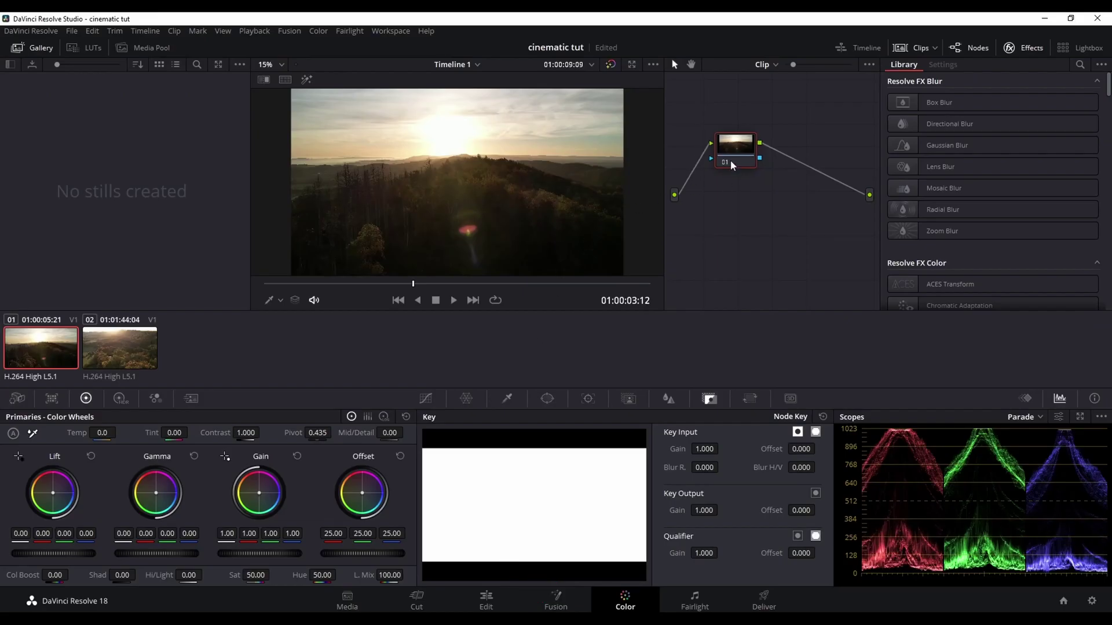
{"action": "left_click_drag", "start_coordinate": [731, 164], "coordinate": [714, 172]}
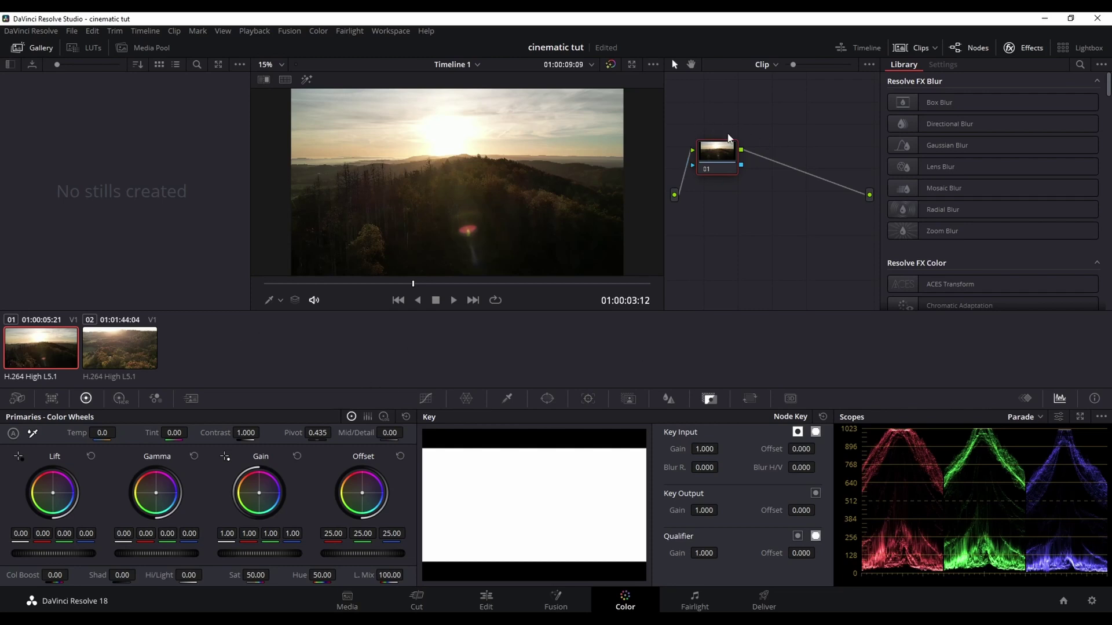
{"action": "right_click", "coordinate": [705, 231]}
{"action": "mouse_move", "coordinate": [729, 248]}
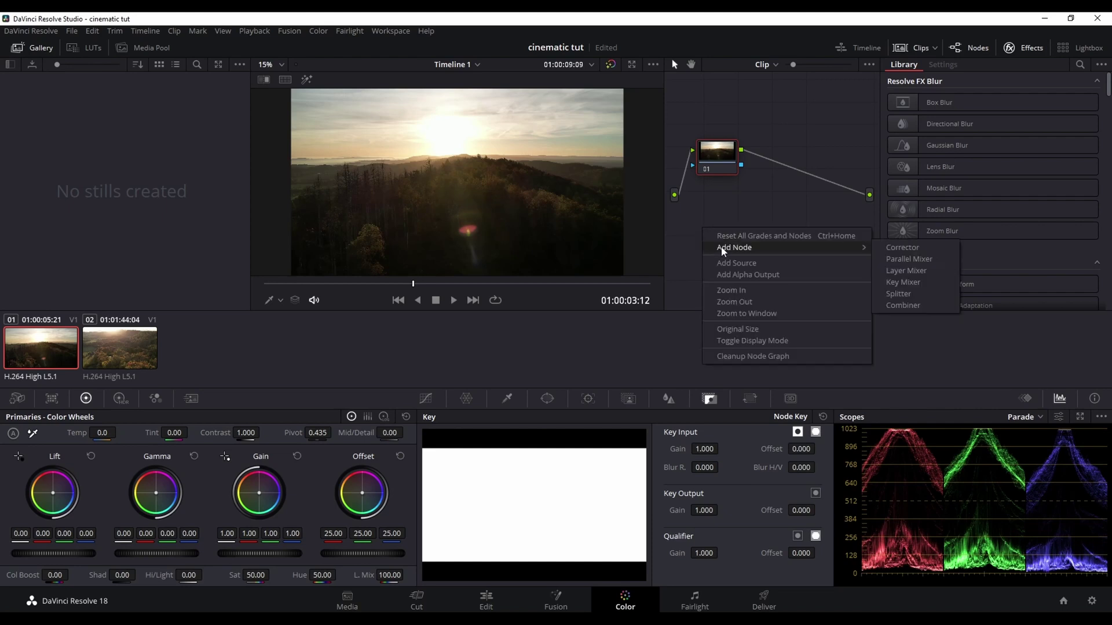
{"action": "left_click", "coordinate": [902, 248]}
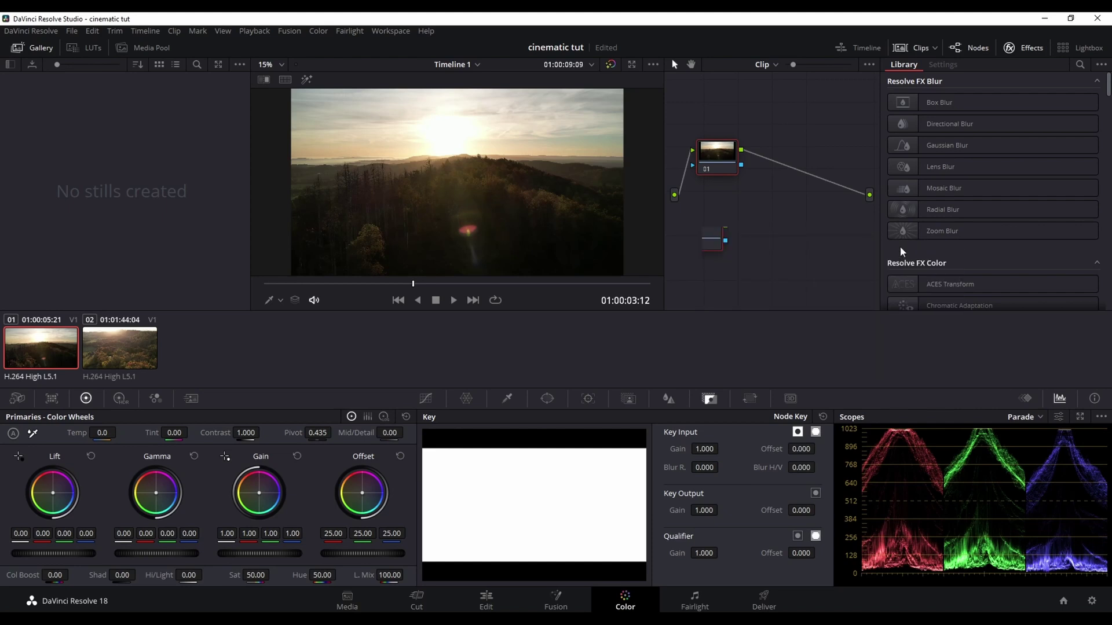
{"action": "left_click_drag", "start_coordinate": [711, 240], "coordinate": [790, 172]}
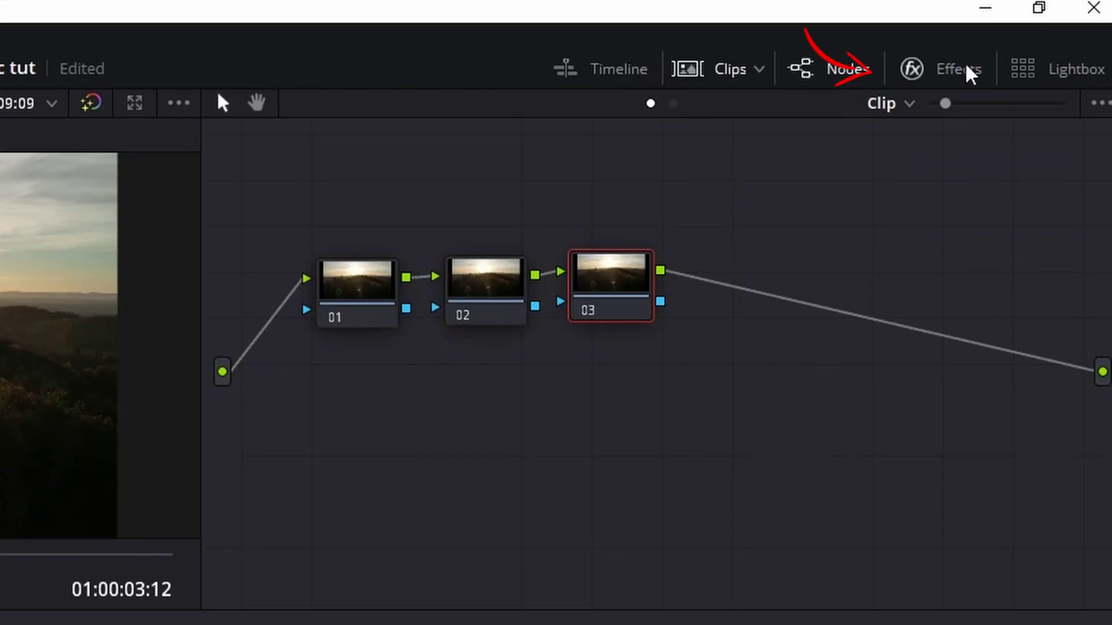
Step: Apply the Color Space Transform effect from the Effects Library to node 02
{"action": "left_click", "coordinate": [927, 75]}
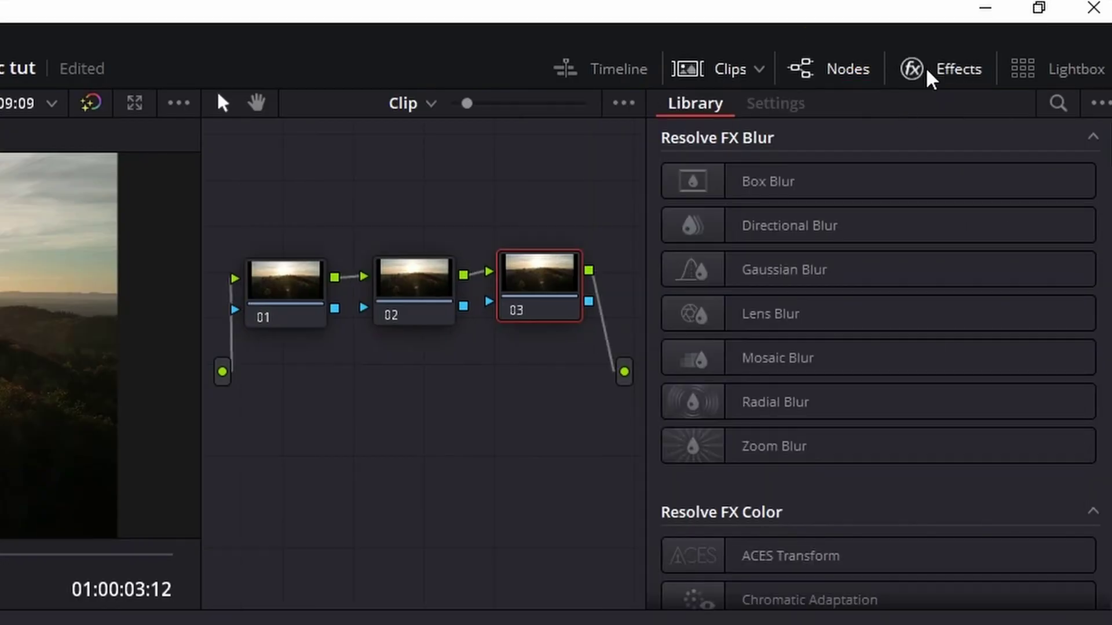
{"action": "scroll", "coordinate": [834, 251], "scroll_direction": "down", "scroll_amount": 5}
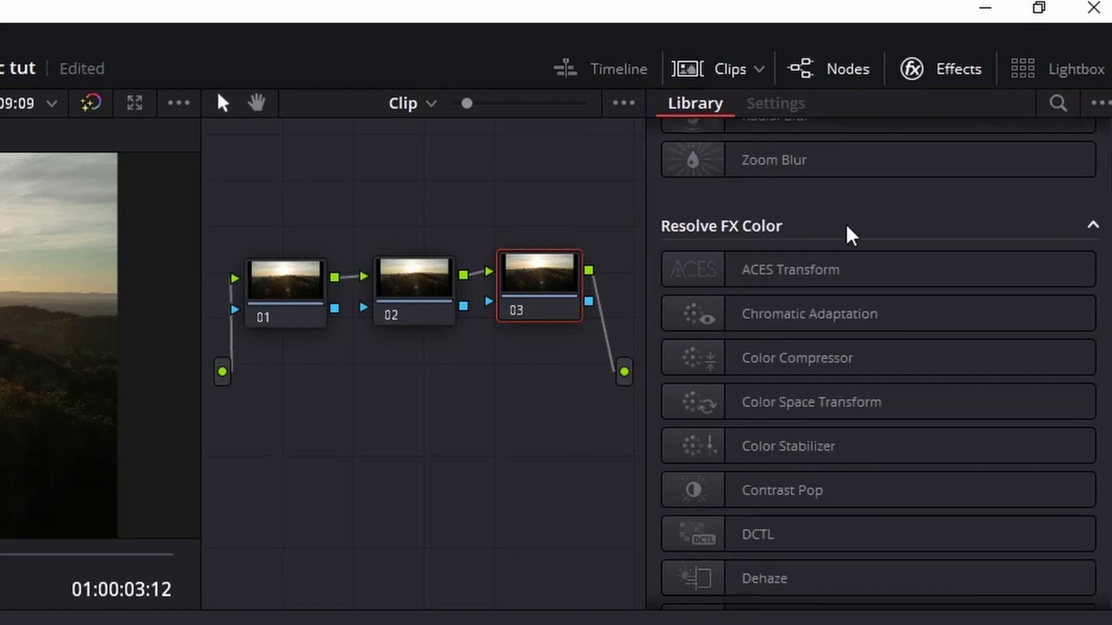
{"action": "scroll", "coordinate": [845, 232], "scroll_direction": "down", "scroll_amount": 1}
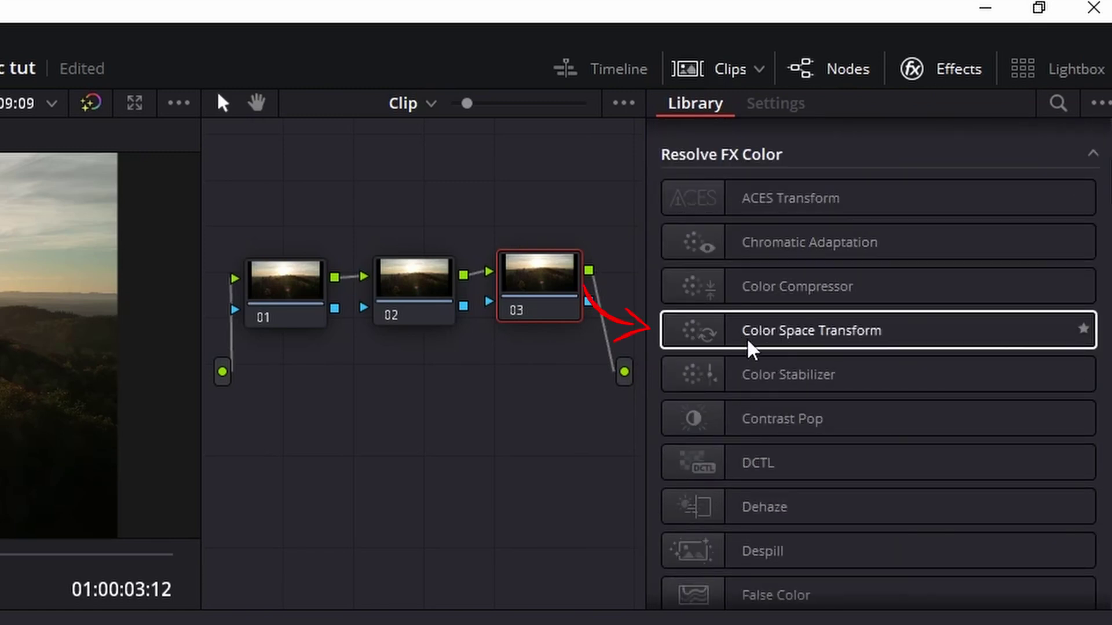
{"action": "left_click", "coordinate": [400, 293]}
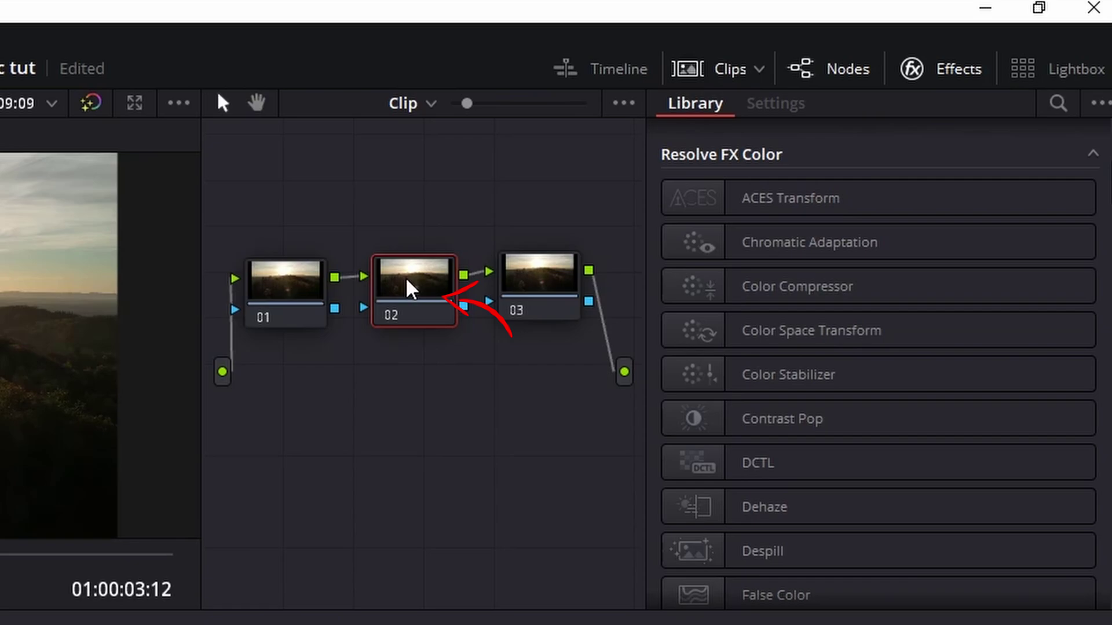
{"action": "left_click_drag", "start_coordinate": [724, 330], "coordinate": [551, 341]}
{"action": "left_click_drag", "start_coordinate": [835, 180], "coordinate": [769, 163]}
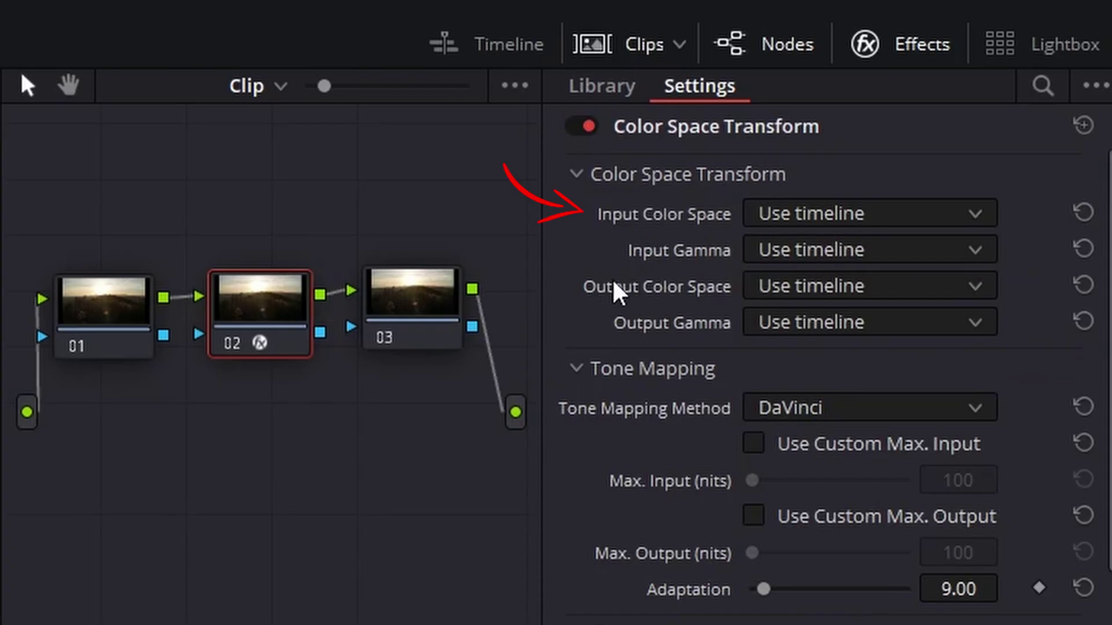
Step: Set the transform's input to DJI D-Gamut color space with Gamma 2.4
{"action": "left_click", "coordinate": [979, 117]}
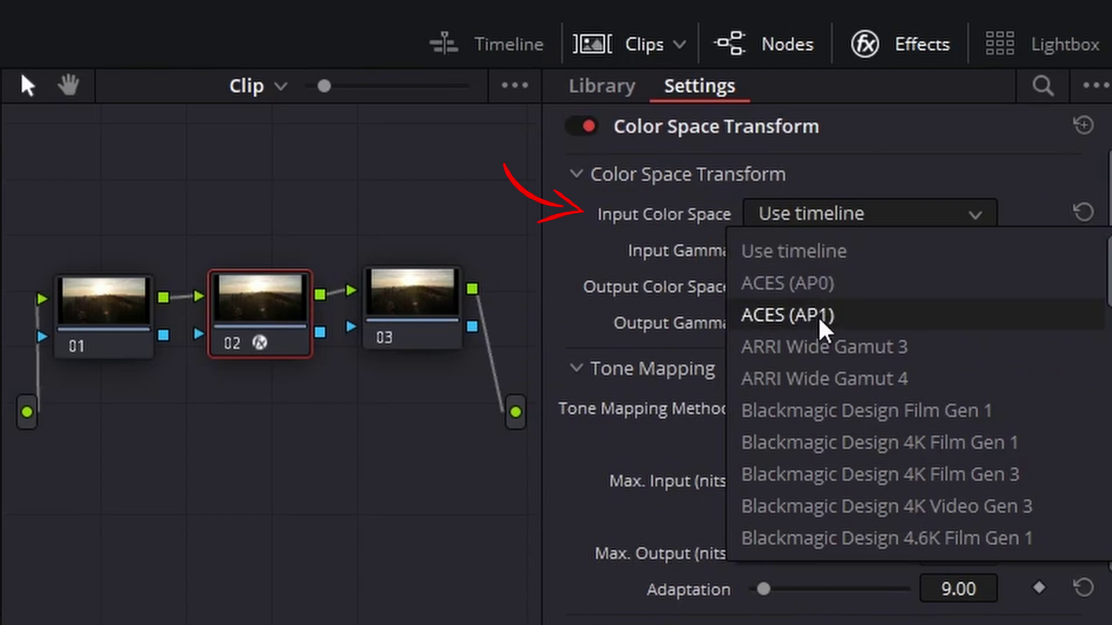
{"action": "scroll", "coordinate": [826, 348], "scroll_direction": "down", "scroll_amount": 6}
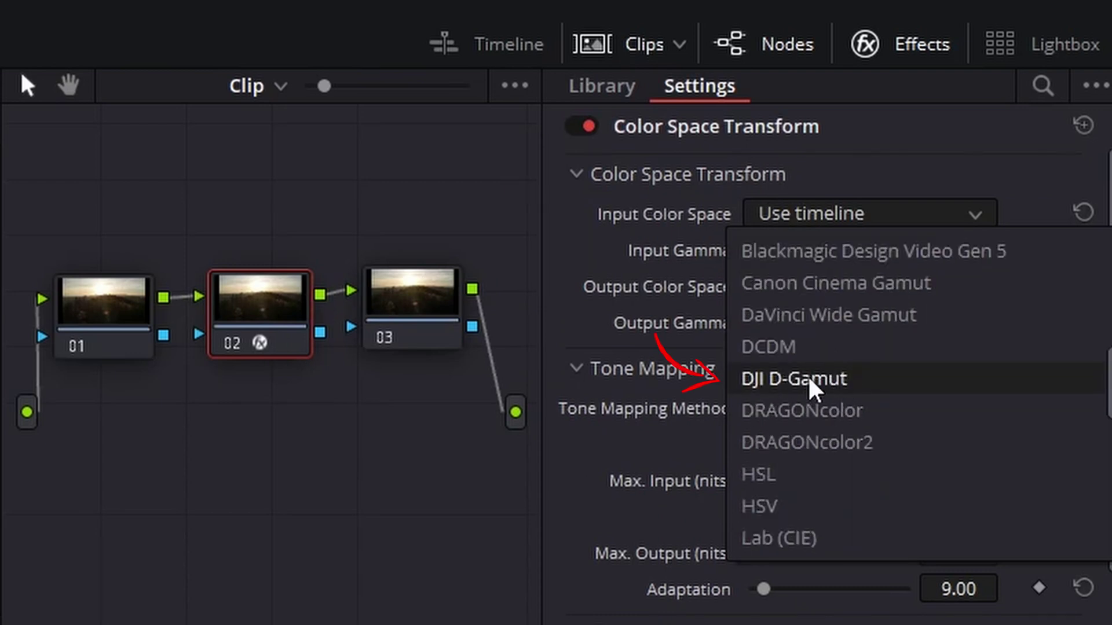
{"action": "left_click", "coordinate": [805, 385]}
{"action": "left_click", "coordinate": [778, 255]}
{"action": "scroll", "coordinate": [794, 427], "scroll_direction": "down", "scroll_amount": 8}
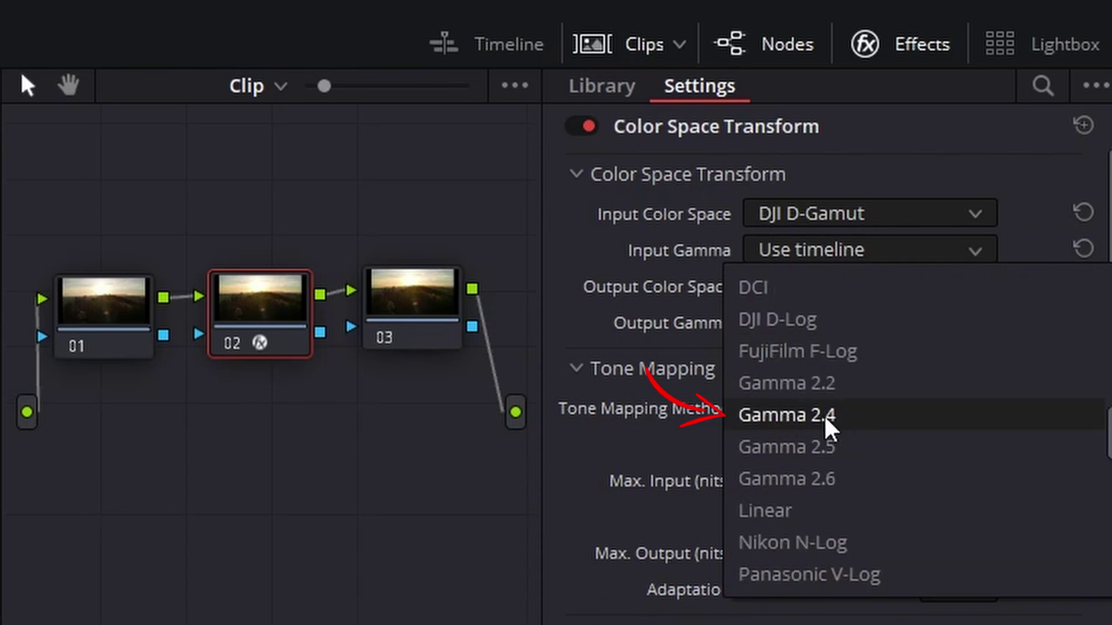
{"action": "left_click", "coordinate": [802, 417]}
Step: Set the transform's output to Rec.709 color space with Gamma 2.4
{"action": "left_click", "coordinate": [784, 290]}
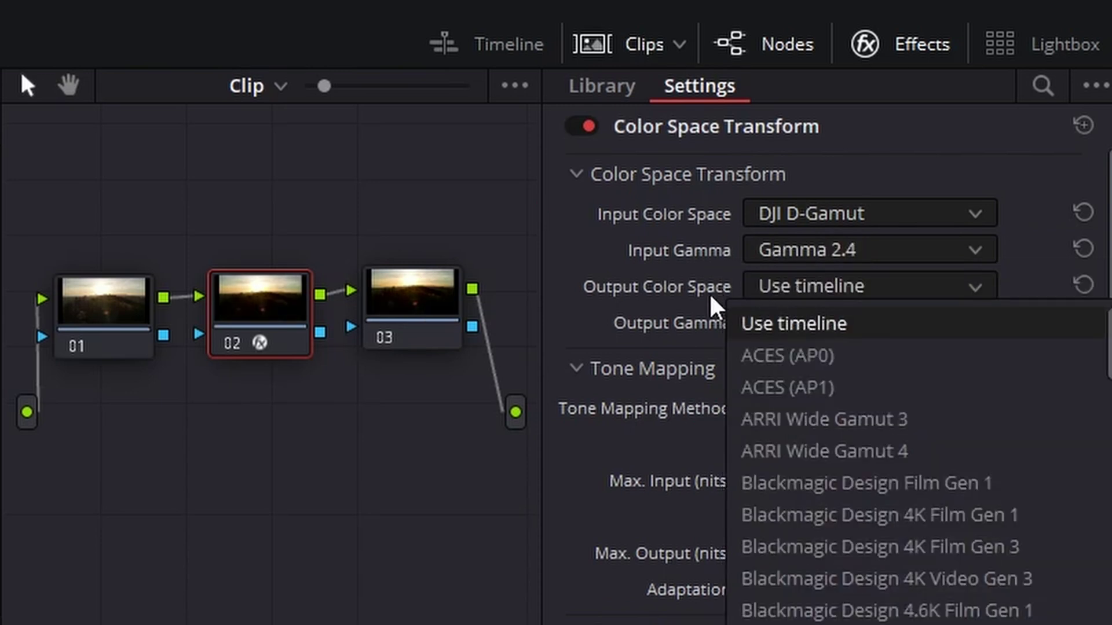
{"action": "scroll", "coordinate": [774, 390], "scroll_direction": "down", "scroll_amount": 10}
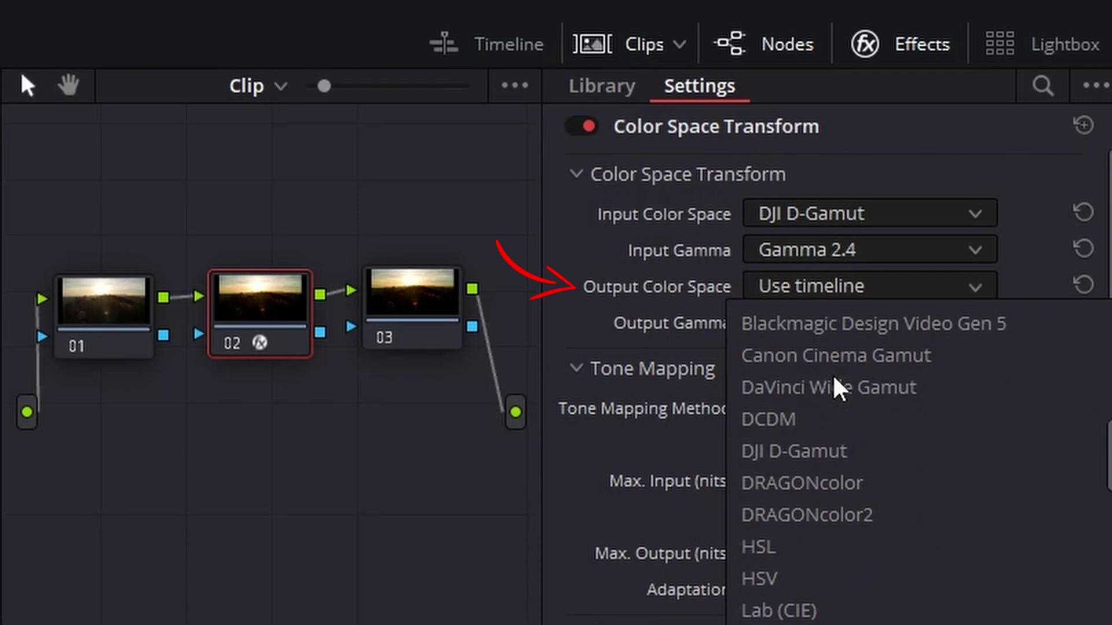
{"action": "left_click", "coordinate": [747, 388]}
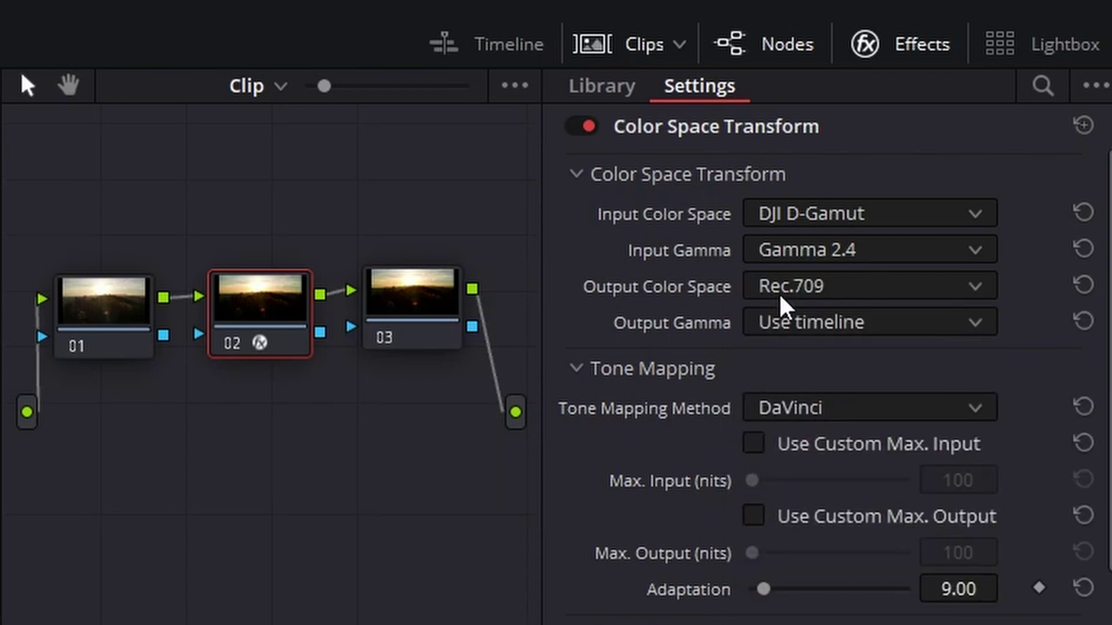
{"action": "left_click", "coordinate": [811, 333]}
{"action": "scroll", "coordinate": [747, 428], "scroll_direction": "down", "scroll_amount": 10}
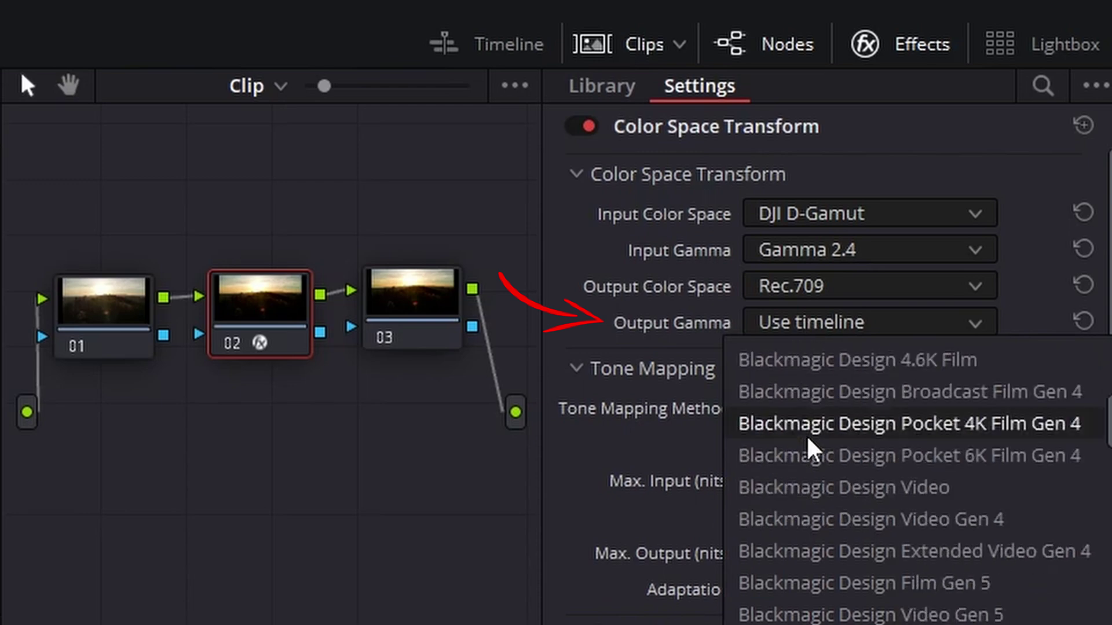
{"action": "left_click", "coordinate": [815, 393]}
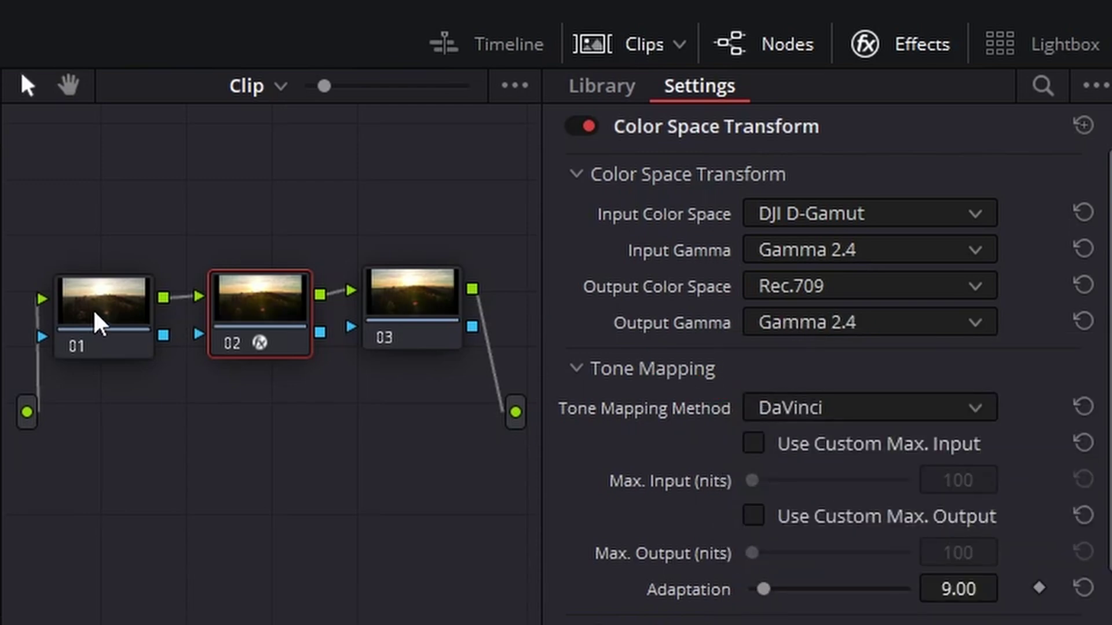
{"action": "left_click", "coordinate": [388, 316]}
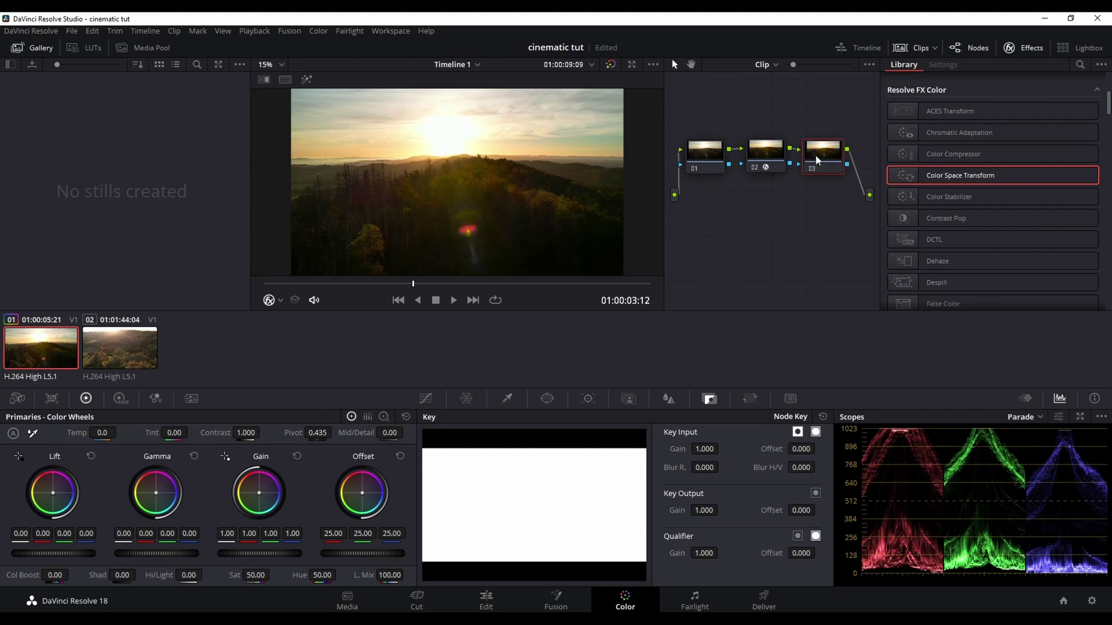
Step: Try the MS V - Amber LUT on node 03, then switch to MS V - Blood Diamond
{"action": "right_click", "coordinate": [817, 159]}
{"action": "mouse_move", "coordinate": [845, 284]}
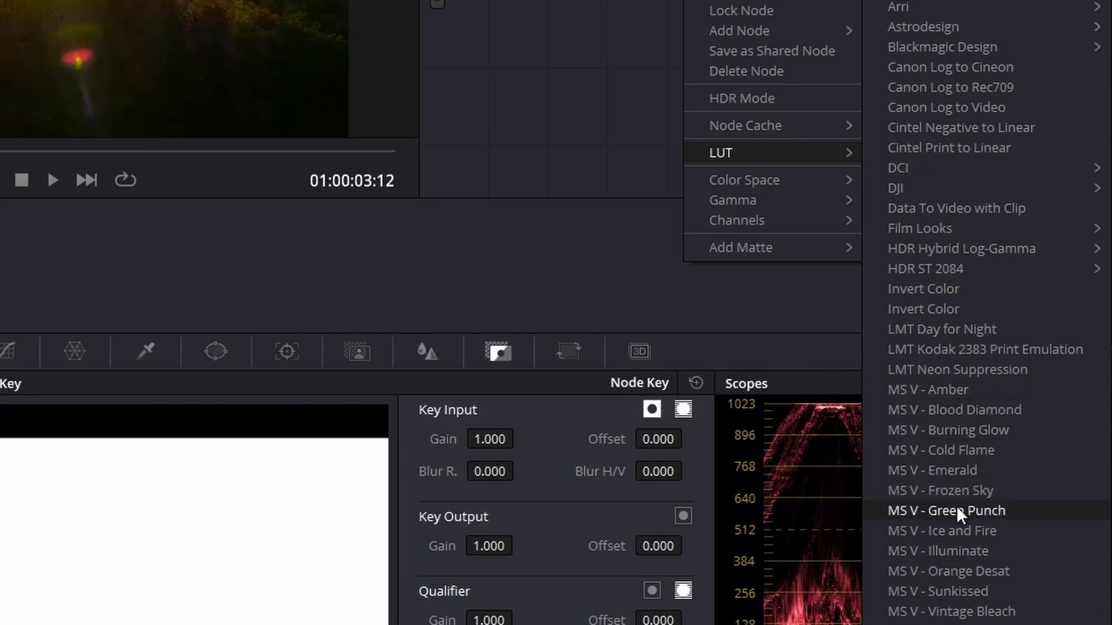
{"action": "left_click", "coordinate": [954, 391]}
{"action": "right_click", "coordinate": [700, 0]}
{"action": "mouse_move", "coordinate": [767, 168]}
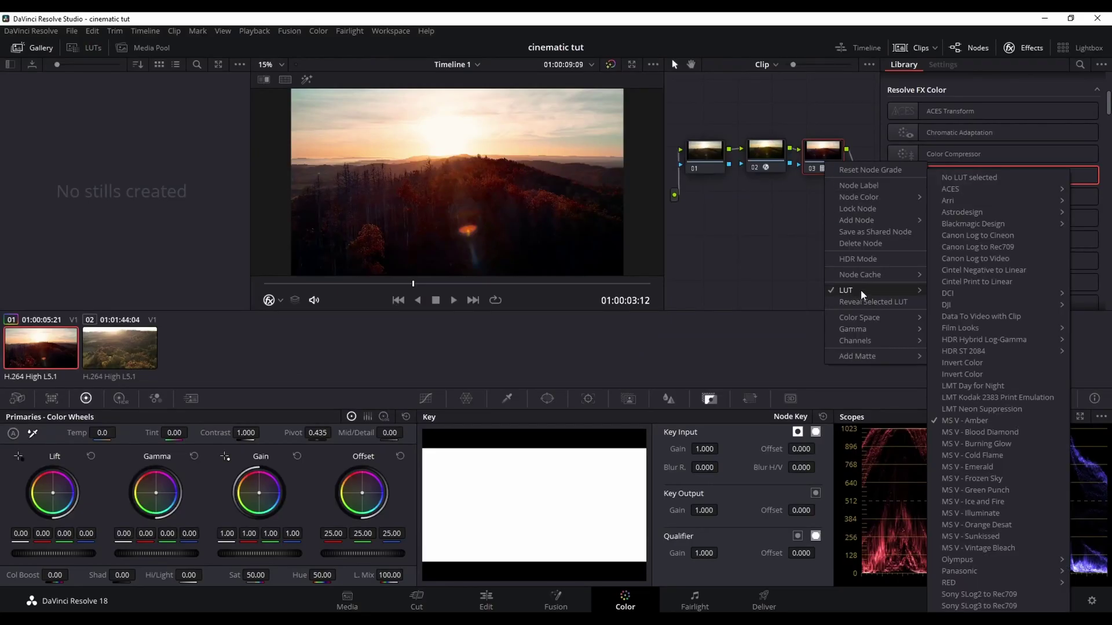
{"action": "left_click", "coordinate": [976, 420]}
{"action": "right_click", "coordinate": [823, 168]}
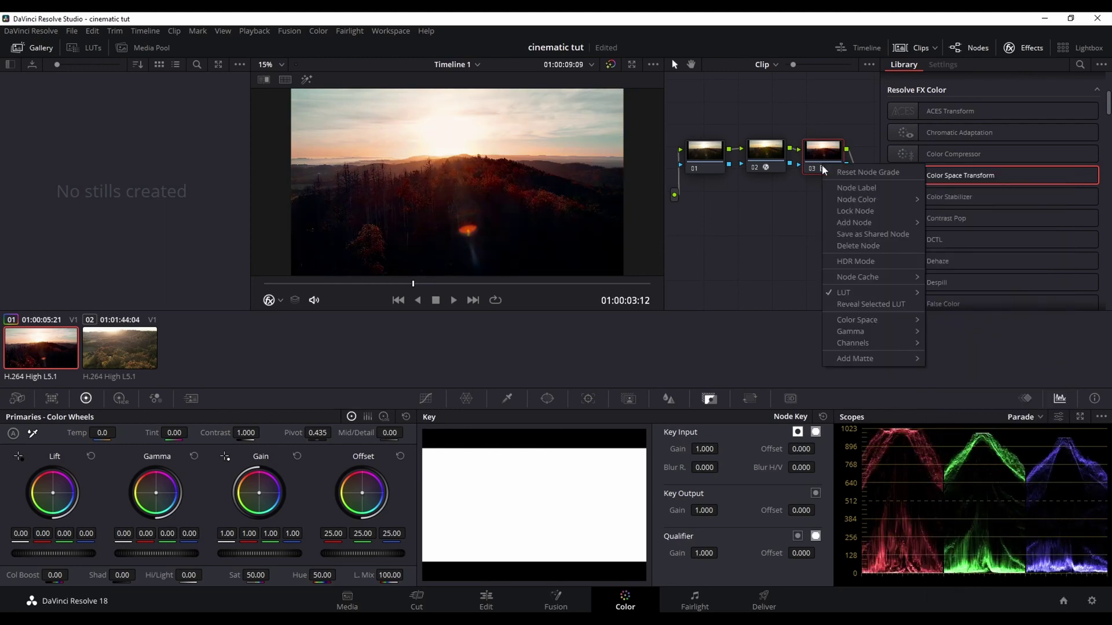
Step: Switch node 03 to the MS V - Burning Glow LUT and lower its key output gain to 0.555
{"action": "mouse_move", "coordinate": [890, 295]}
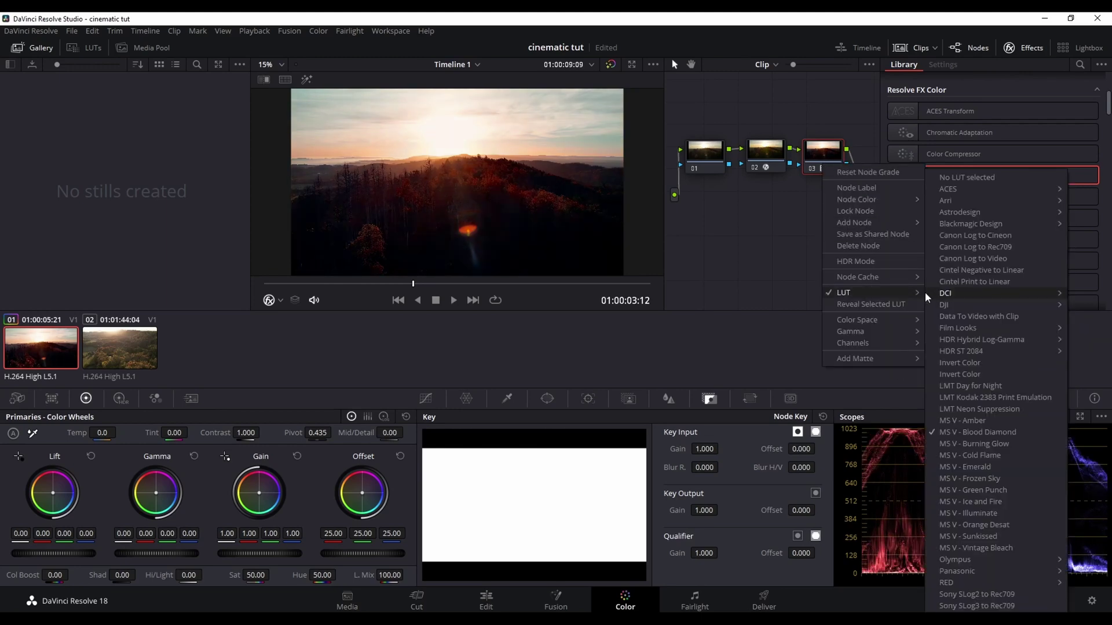
{"action": "left_click", "coordinate": [986, 444]}
{"action": "left_click_drag", "start_coordinate": [722, 510], "coordinate": [693, 510]}
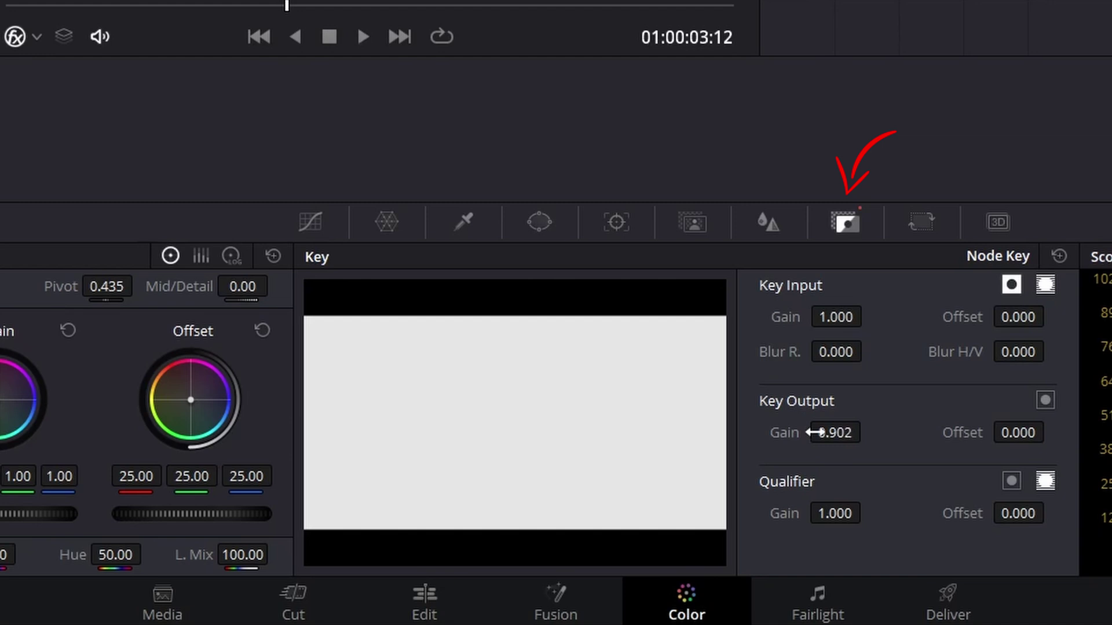
{"action": "left_click_drag", "start_coordinate": [846, 431], "coordinate": [866, 432]}
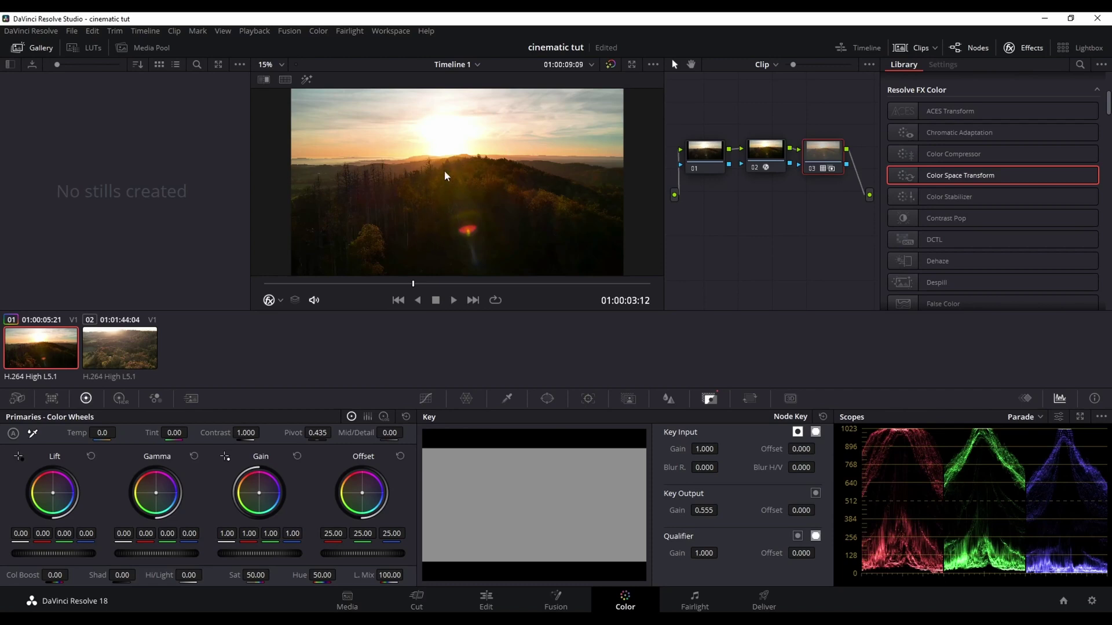
{"action": "left_click", "coordinate": [765, 151]}
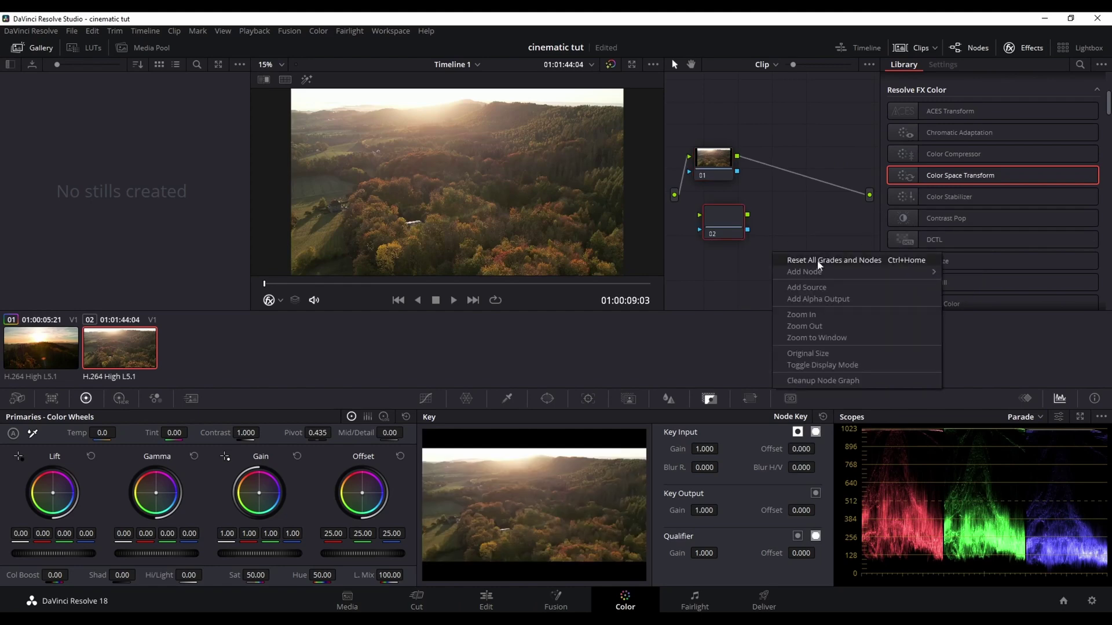
Step: On the second clip, set node 02's Color Space Transform: DJI D-Gamut, Gamma 2.4 to Rec.709
{"action": "left_click", "coordinate": [820, 258]}
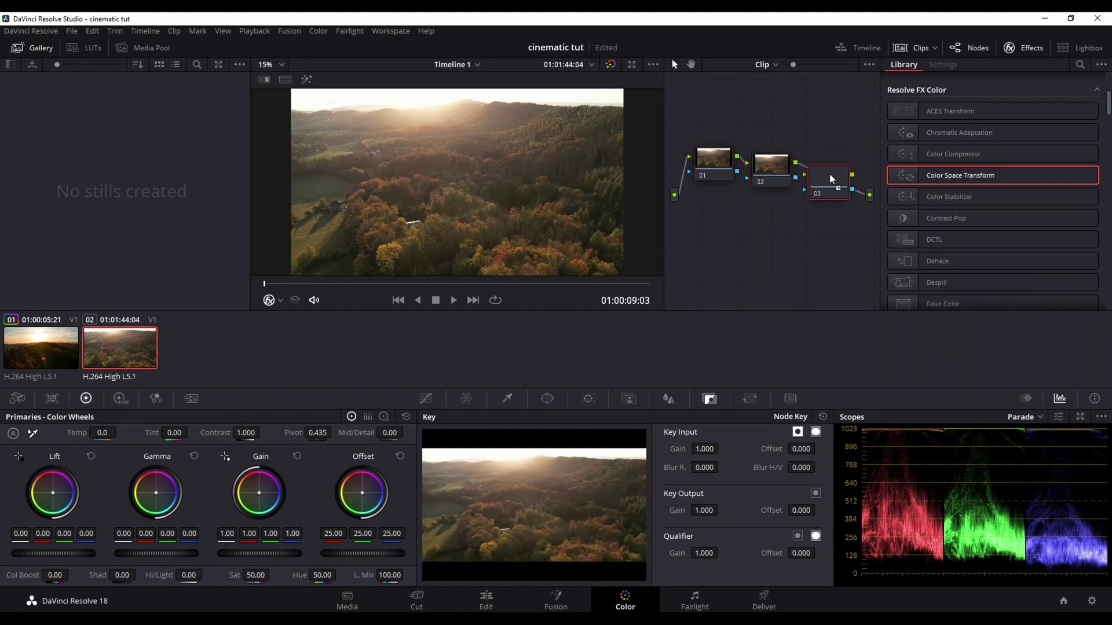
{"action": "left_click_drag", "start_coordinate": [830, 178], "coordinate": [830, 179]}
{"action": "left_click", "coordinate": [1011, 115]}
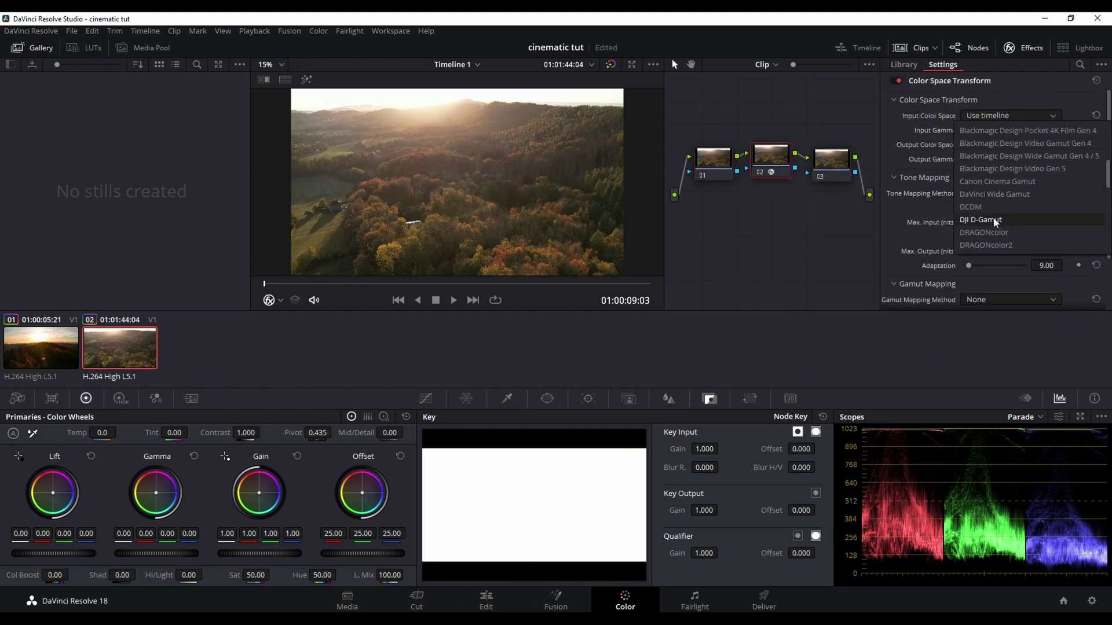
{"action": "left_click", "coordinate": [995, 220]}
{"action": "left_click", "coordinate": [1010, 130]}
{"action": "left_click", "coordinate": [995, 222]}
{"action": "left_click", "coordinate": [1010, 144]}
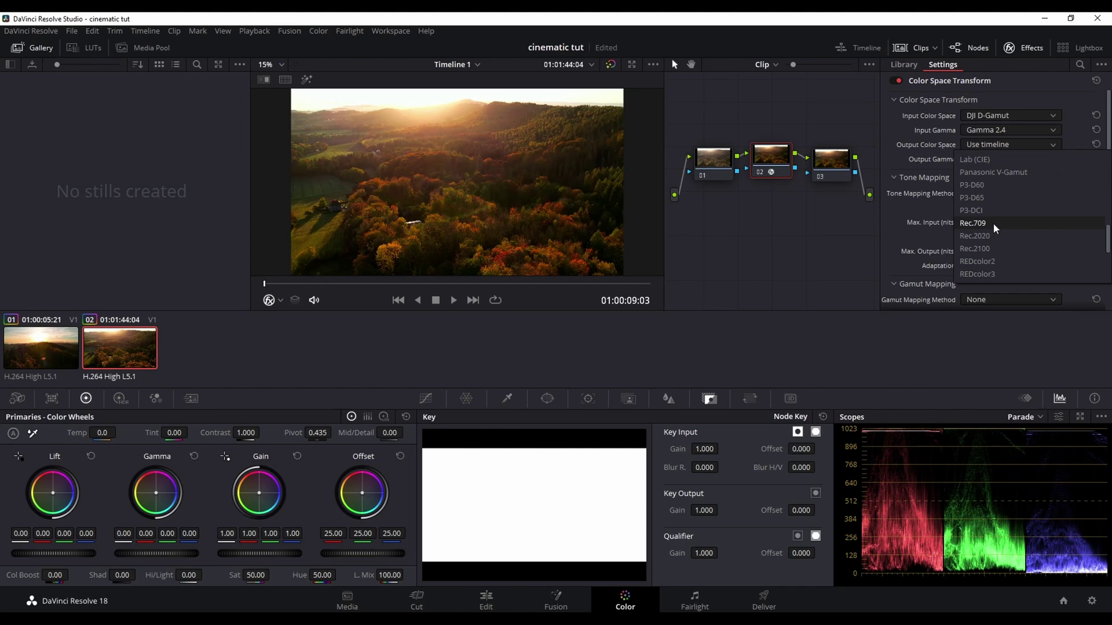
{"action": "left_click", "coordinate": [994, 223]}
{"action": "left_click", "coordinate": [1011, 194]}
{"action": "left_click", "coordinate": [995, 209]}
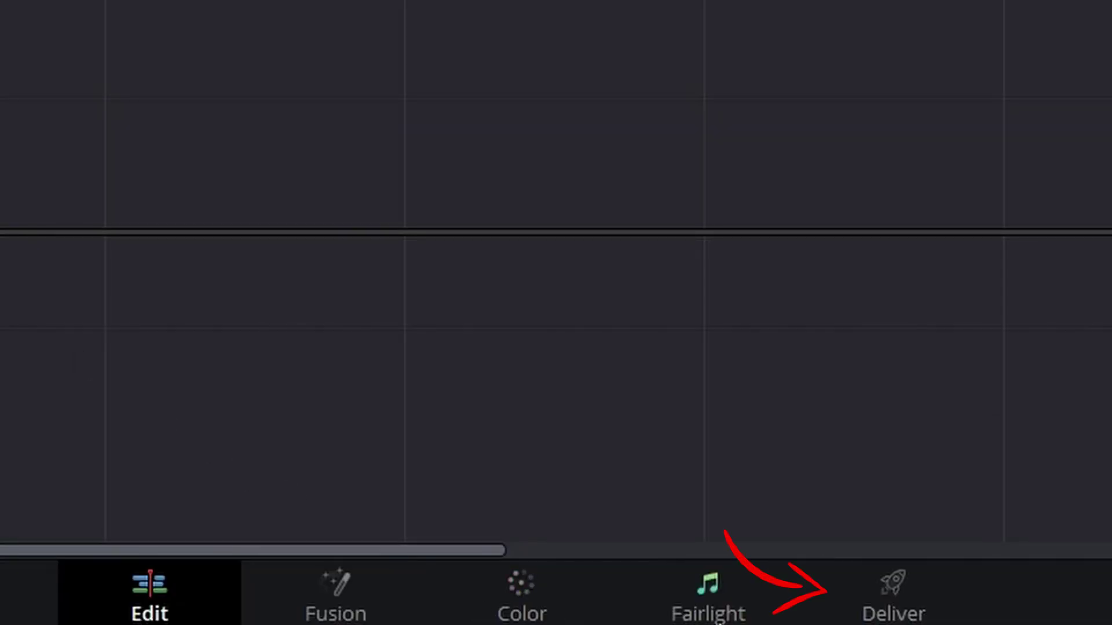
Step: On the Deliver page, use the YouTube preset at 3840 x 2160, saving as 'Tutorial' in Videos
{"action": "left_click", "coordinate": [892, 584]}
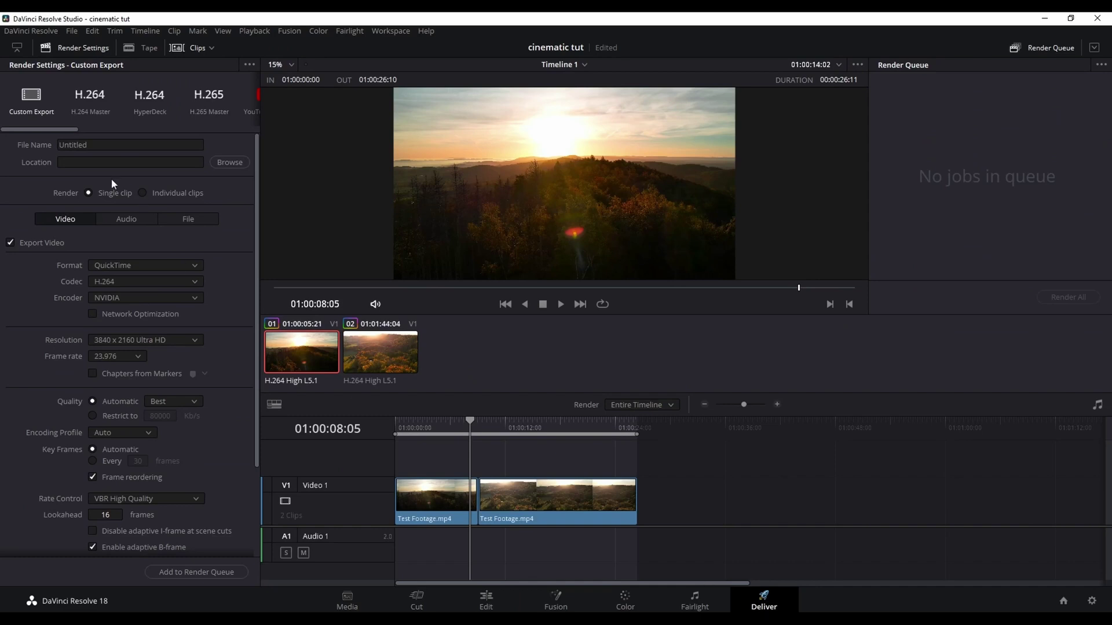
{"action": "left_click_drag", "start_coordinate": [57, 127], "coordinate": [111, 119]}
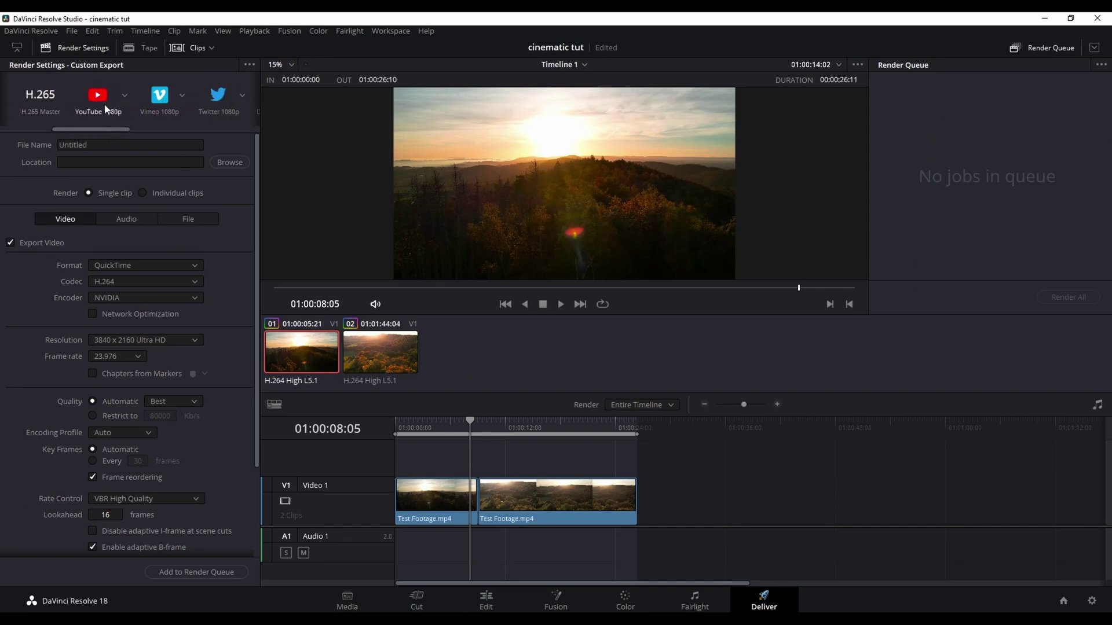
{"action": "left_click", "coordinate": [106, 109]}
{"action": "left_click", "coordinate": [193, 193]}
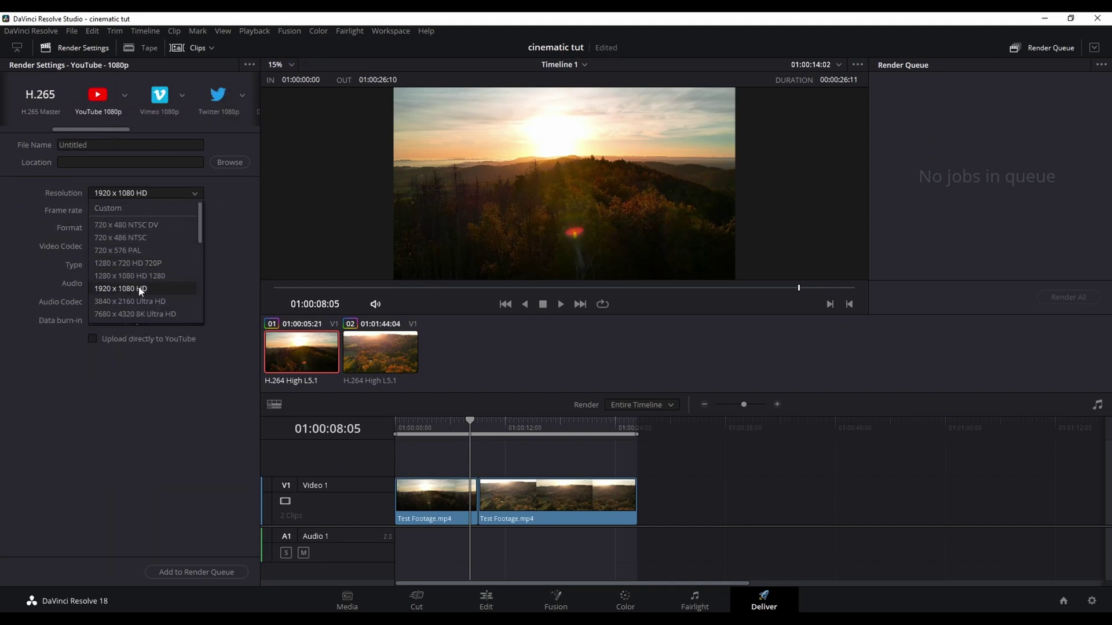
{"action": "left_click", "coordinate": [123, 302]}
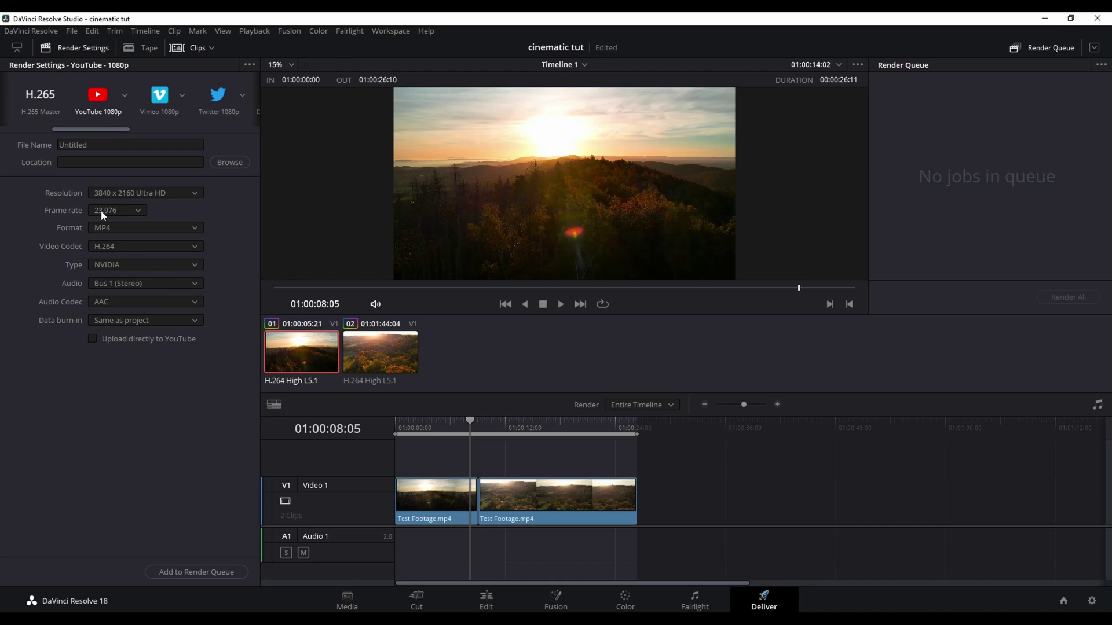
{"action": "left_click", "coordinate": [230, 162]}
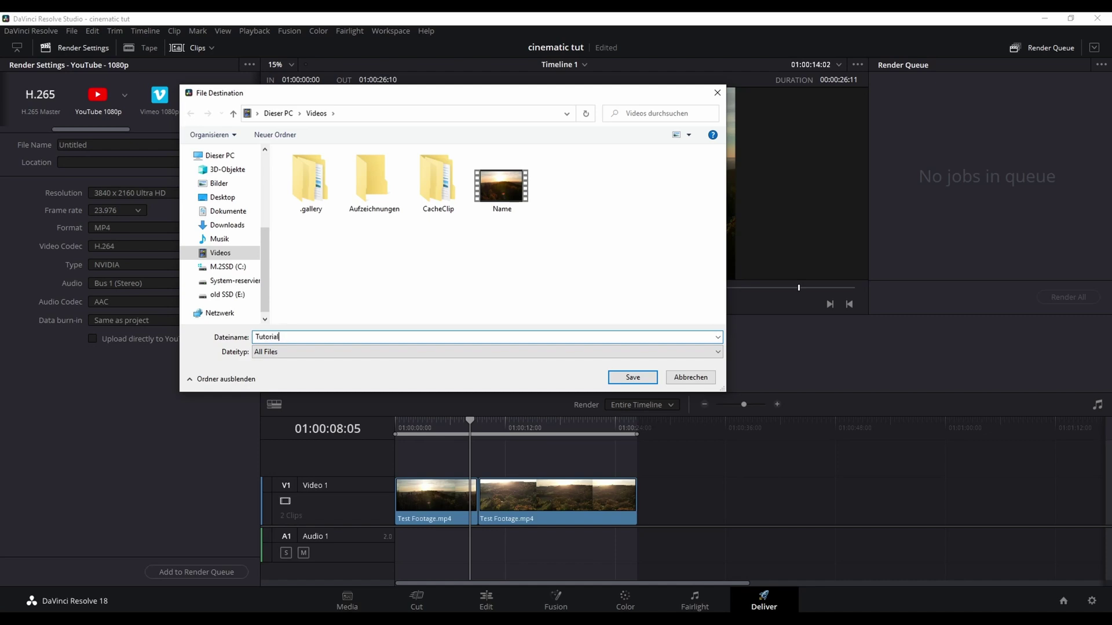
{"action": "key", "text": "Return"}
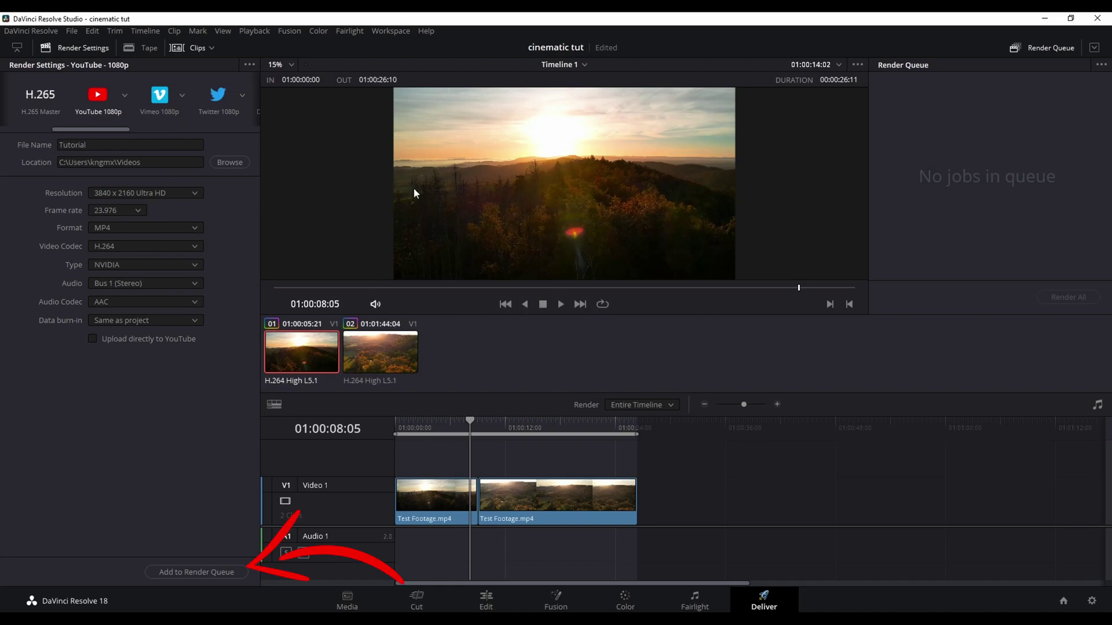
Step: Queue the cinematic tut Timeline 1 render to Tutorial.mp4 in Videos as Job 1
{"action": "left_click", "coordinate": [202, 573]}
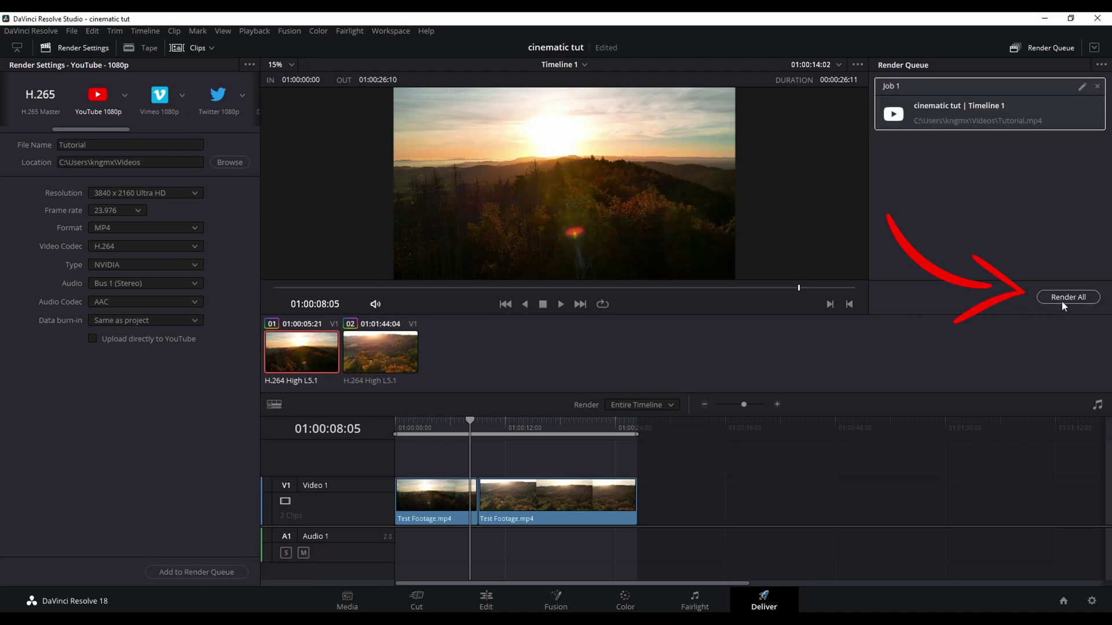